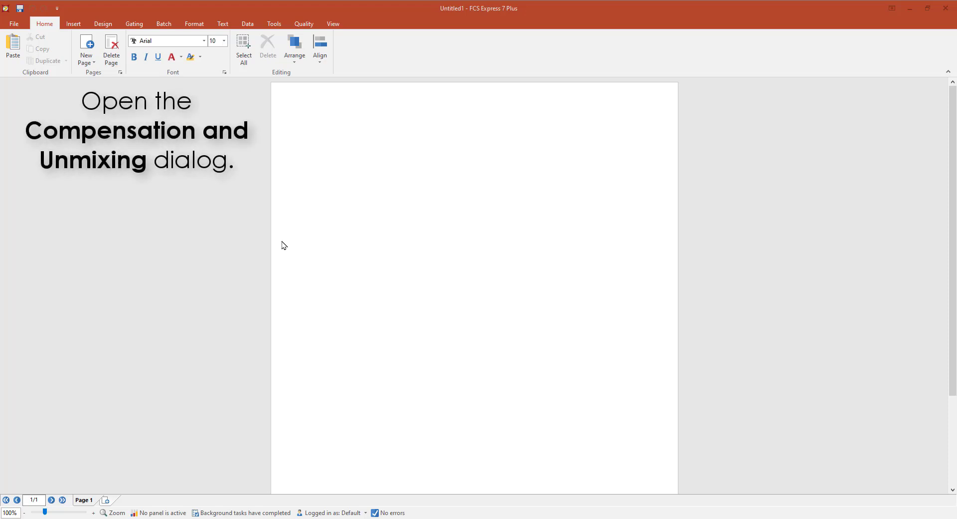
Create a new Unmixing definition from the Compensation and Unmixing manager.
left_click(275, 24)
left_click(239, 49)
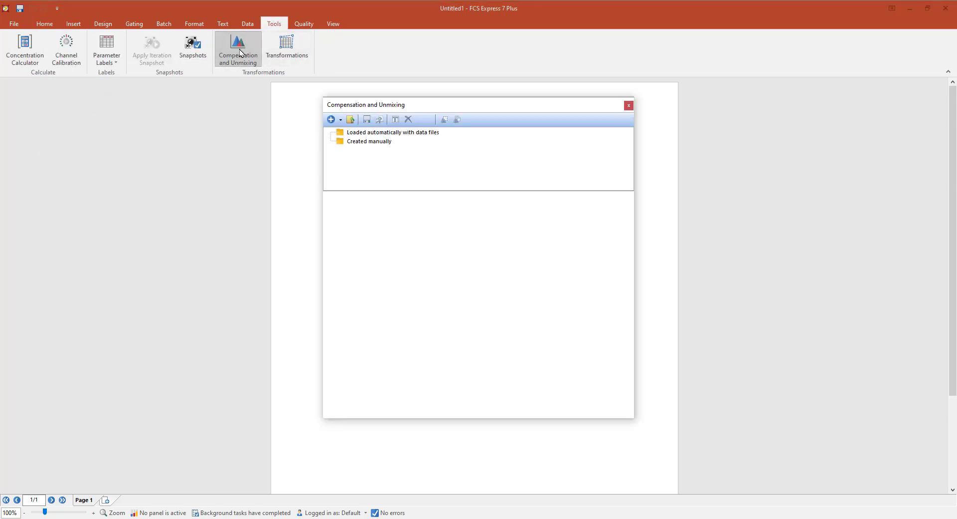
left_click(340, 120)
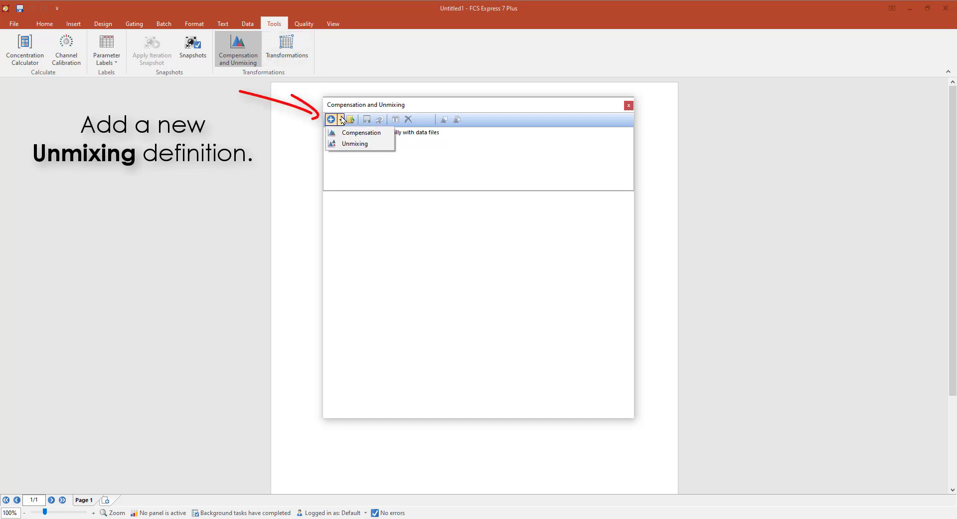
left_click(352, 144)
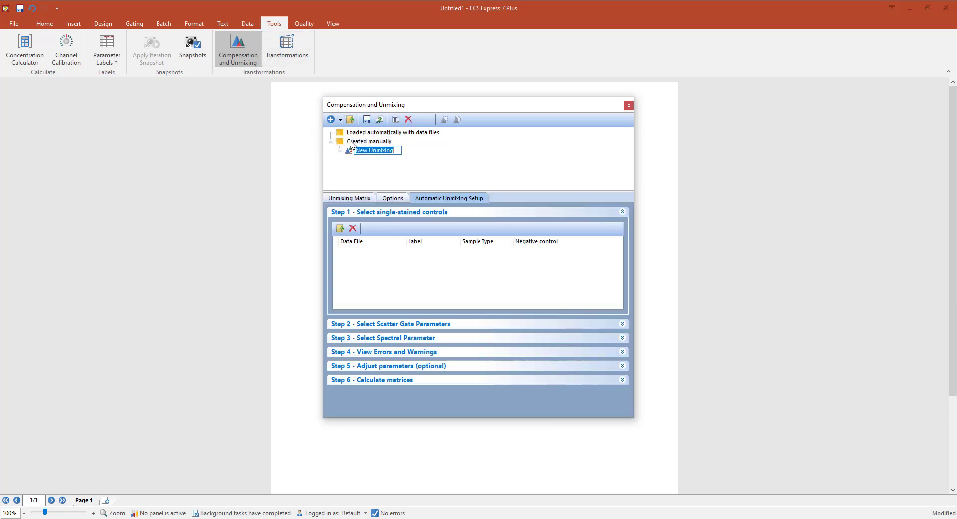
Load all eight single-stained control .fcs files into the Step 1 control list.
left_click(341, 228)
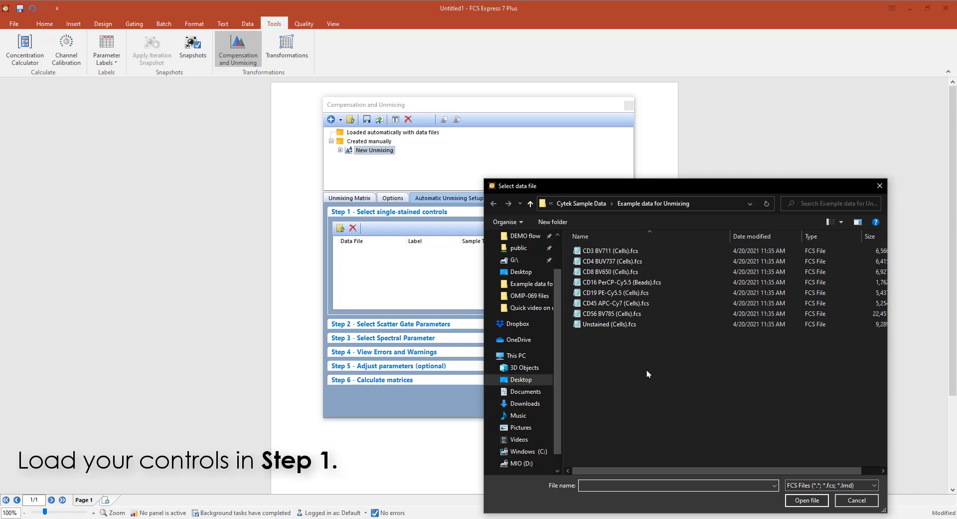
left_click_drag(647, 370, 592, 252)
left_click(807, 500)
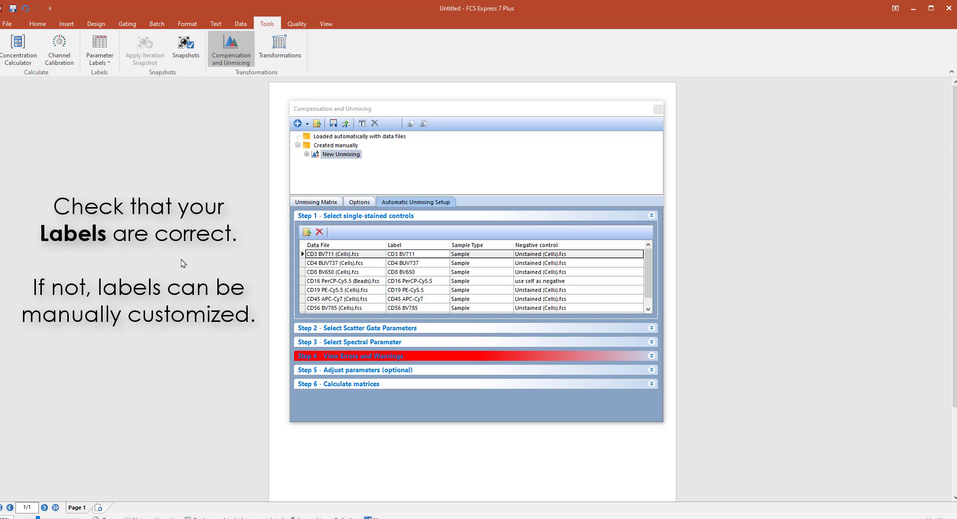
left_click(411, 254)
left_click(426, 254)
left_click_drag(426, 254, 388, 255)
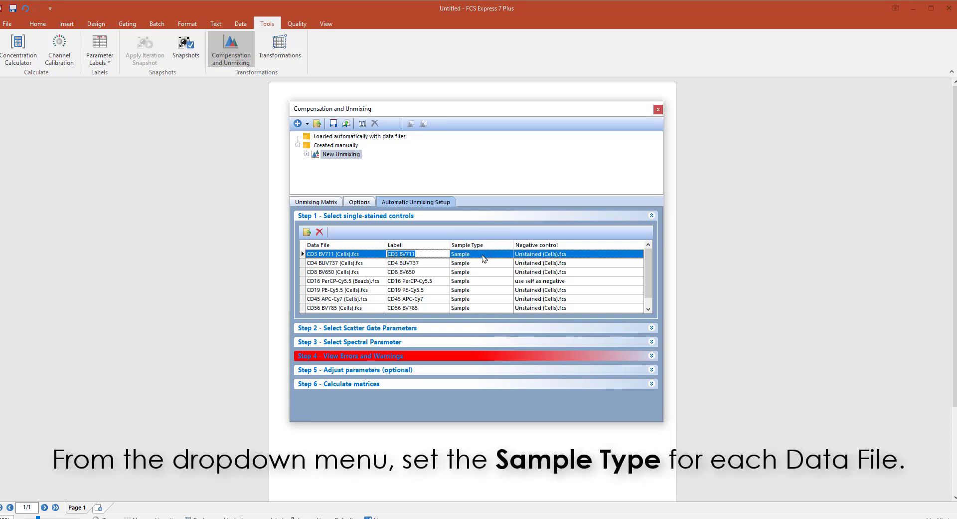
left_click(482, 255)
left_click(509, 254)
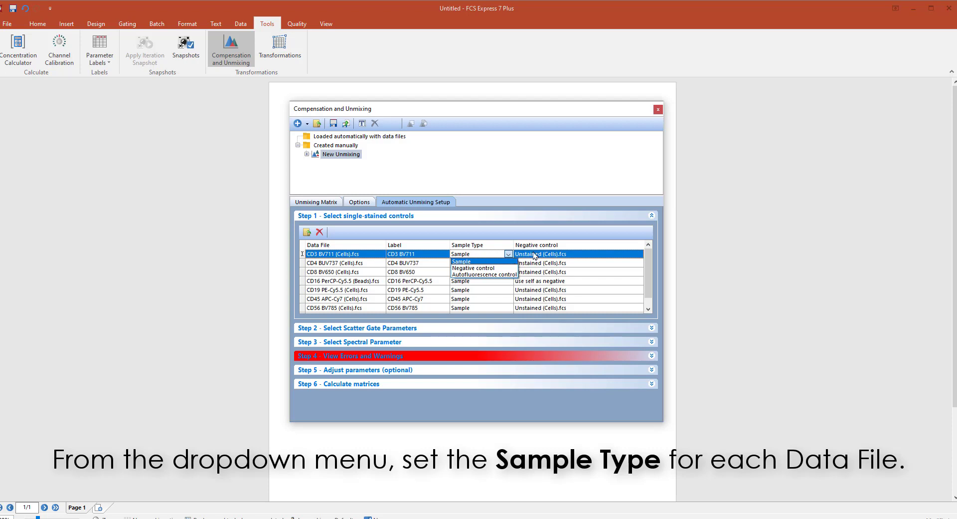
left_click(651, 256)
left_click_drag(651, 257, 652, 284)
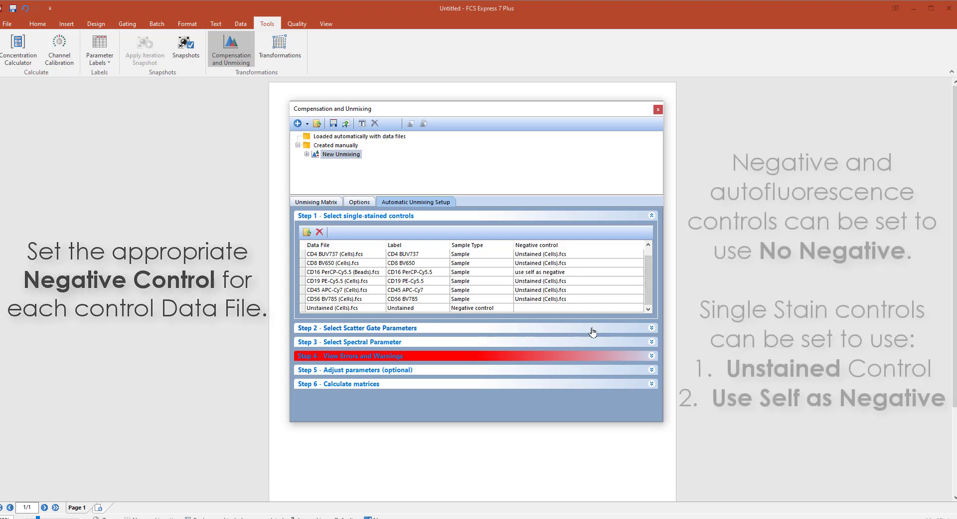
left_click(618, 273)
left_click(638, 272)
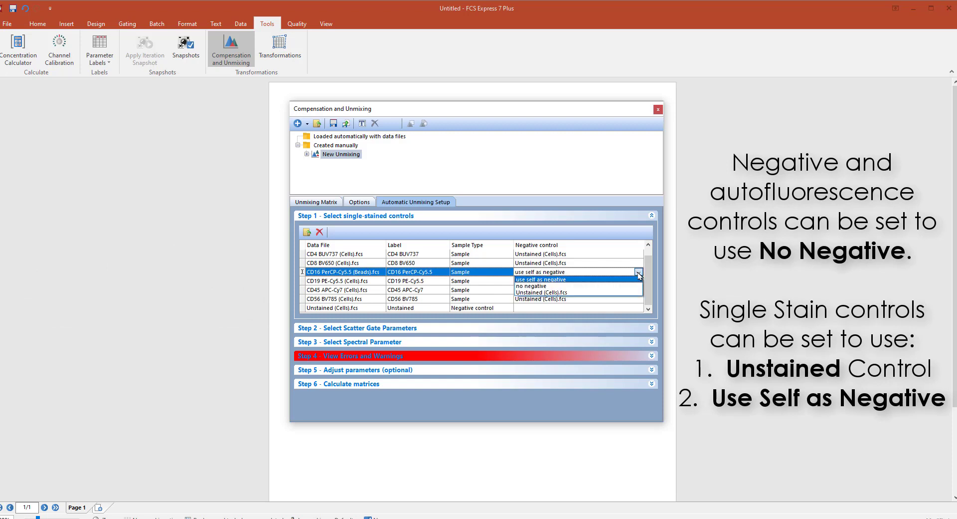
left_click(639, 274)
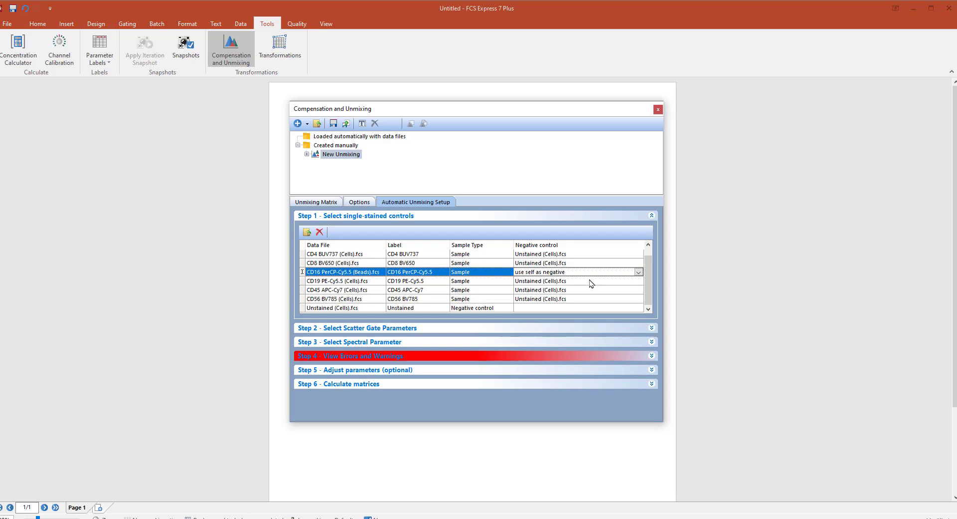
Add a second copy of Unstained (Cells).fcs to the control list.
left_click(307, 232)
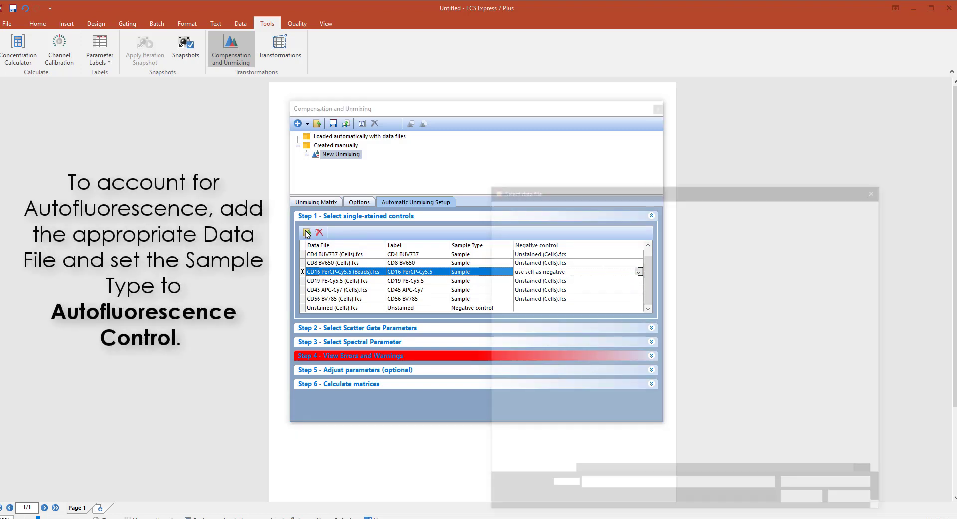
left_click(612, 327)
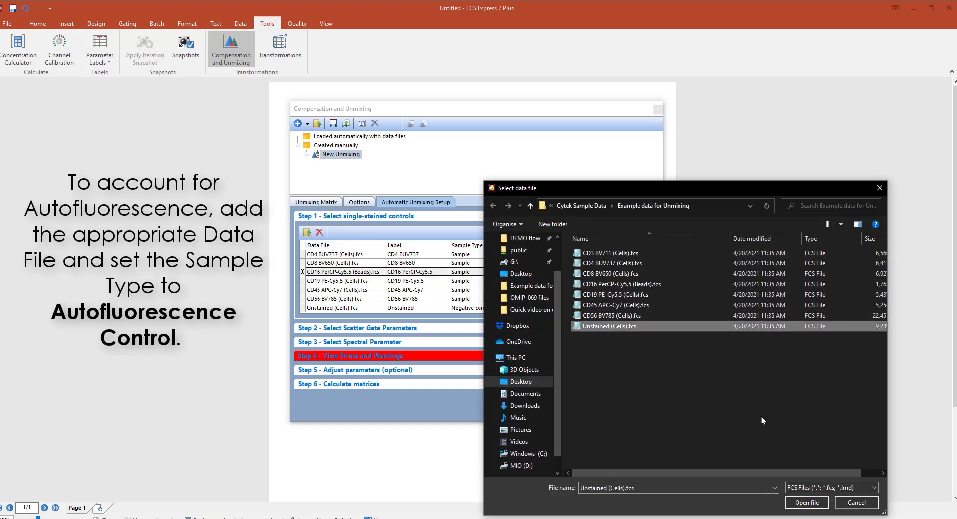
left_click(807, 501)
Label the new Unstained row AF and make it the Autofluorescence control.
scroll(651, 274, "down", 1)
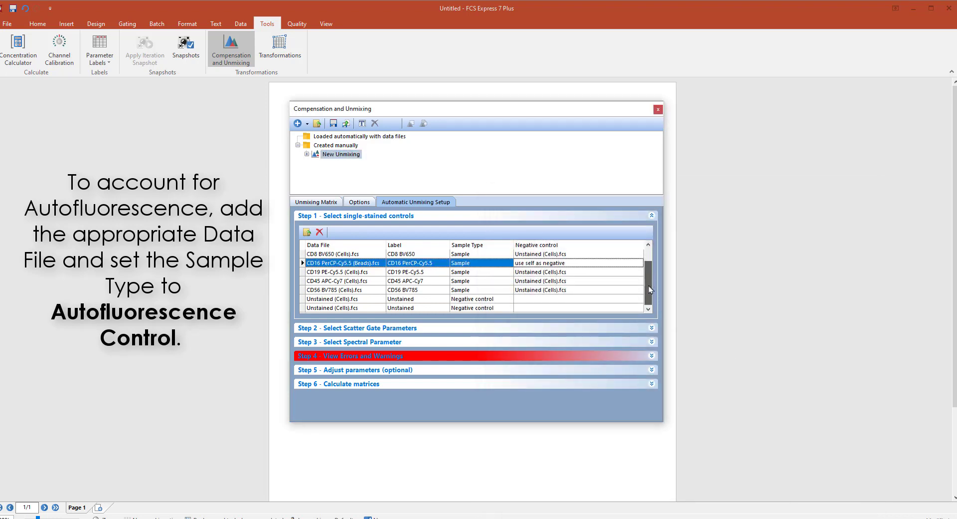
left_click(423, 308)
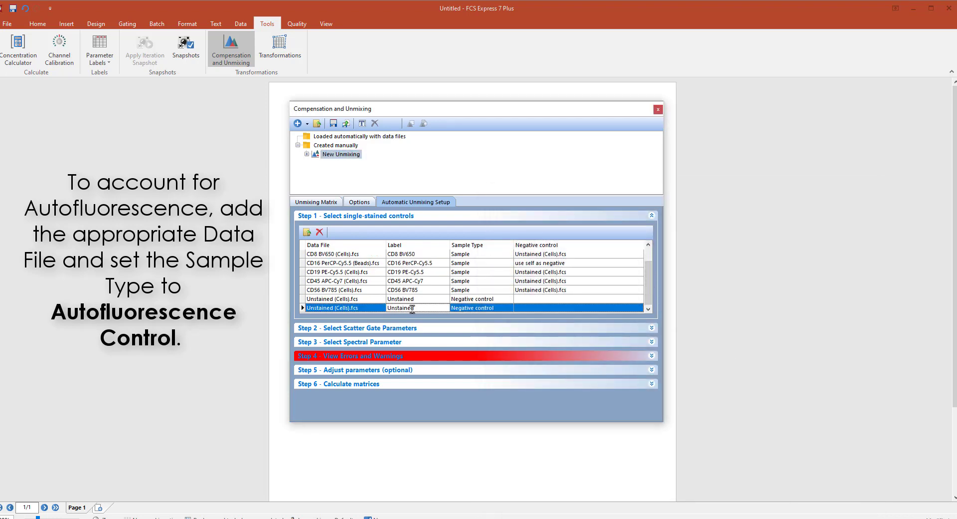
type("AF")
left_click(508, 309)
left_click(508, 308)
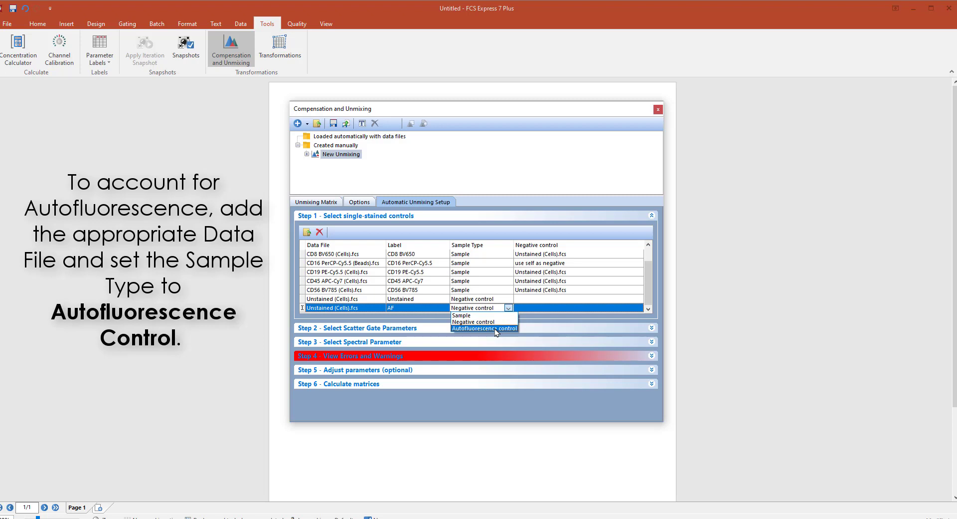
left_click(497, 328)
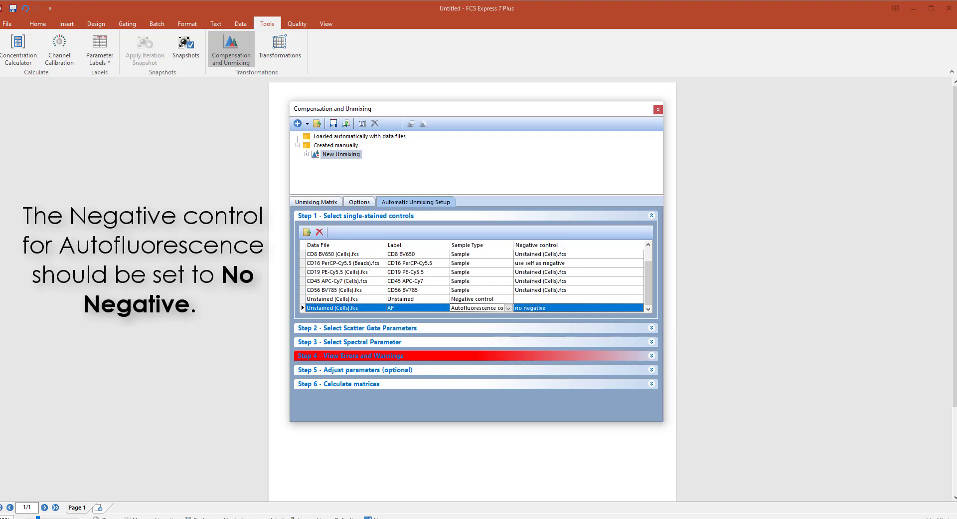
Keep FSC-A/SSC-A for the scatter gate and unmix the UV \ Violet \ Blue \ YellowGreen \ Red-A parameter.
left_click(392, 328)
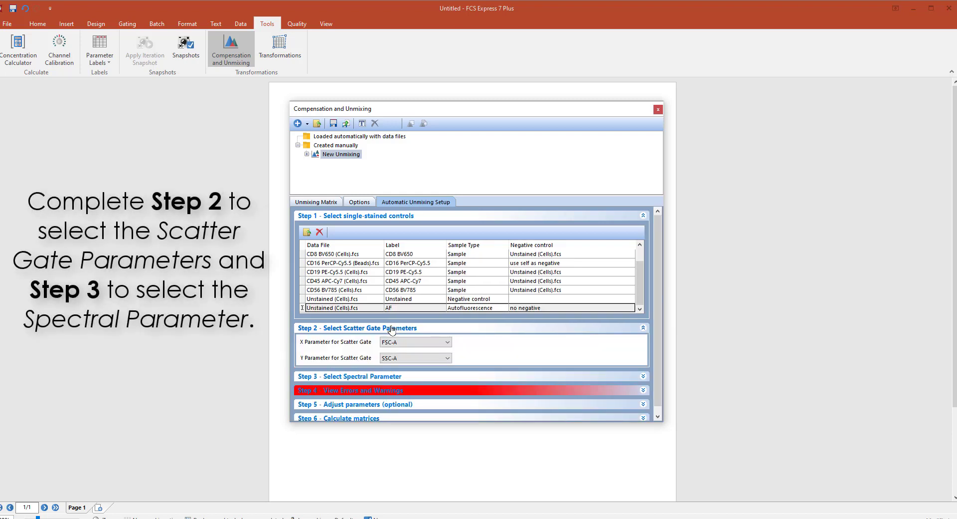
left_click(385, 377)
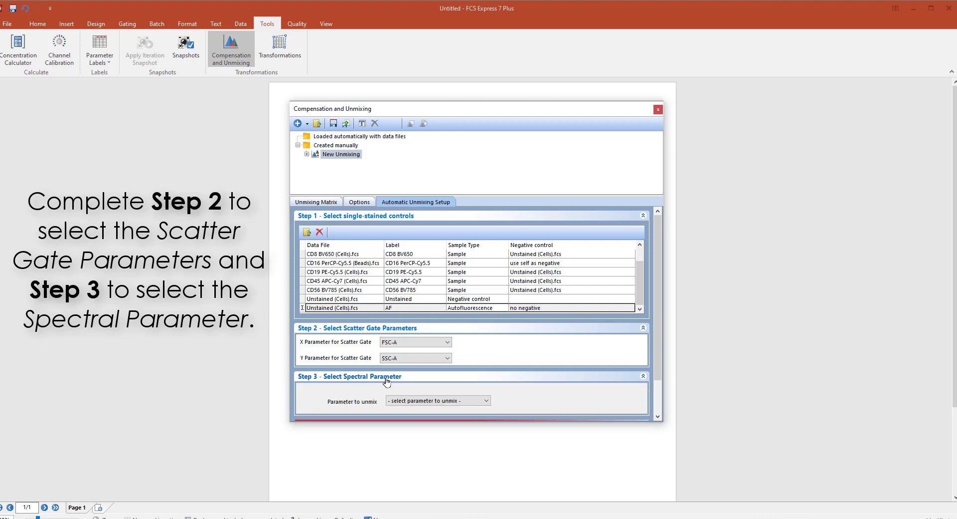
left_click(455, 402)
left_click(439, 449)
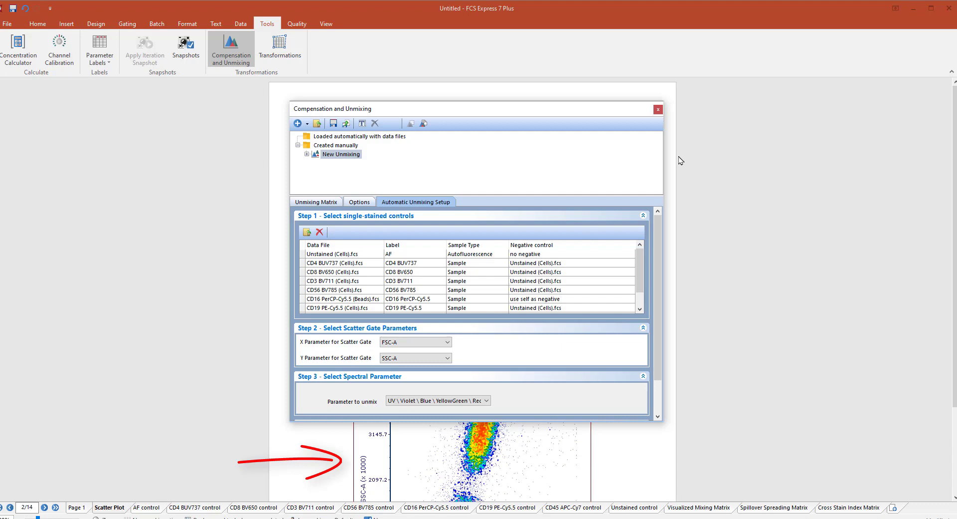
Dock the unmixing window left, tighten the Scatter Gate to about 28%, then go to the AF page.
left_click_drag(663, 163, 523, 164)
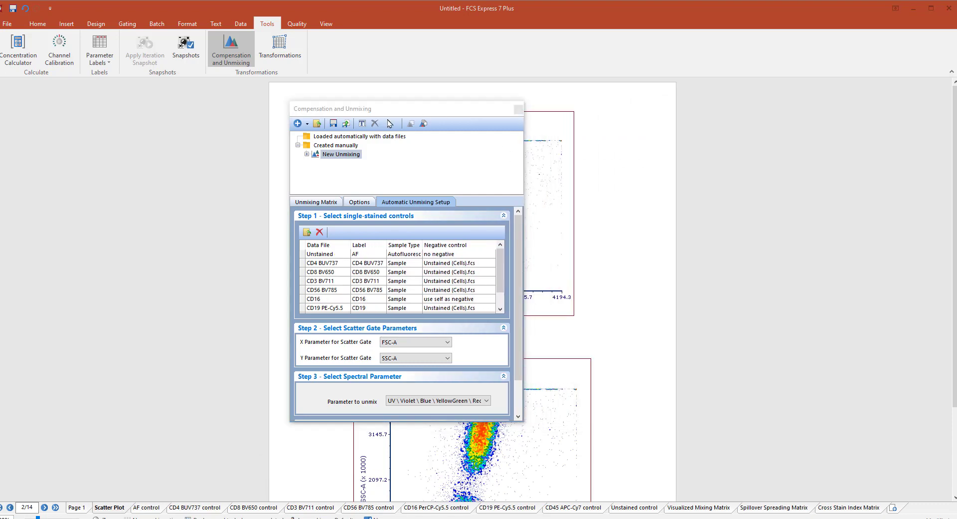
left_click_drag(349, 108, 184, 125)
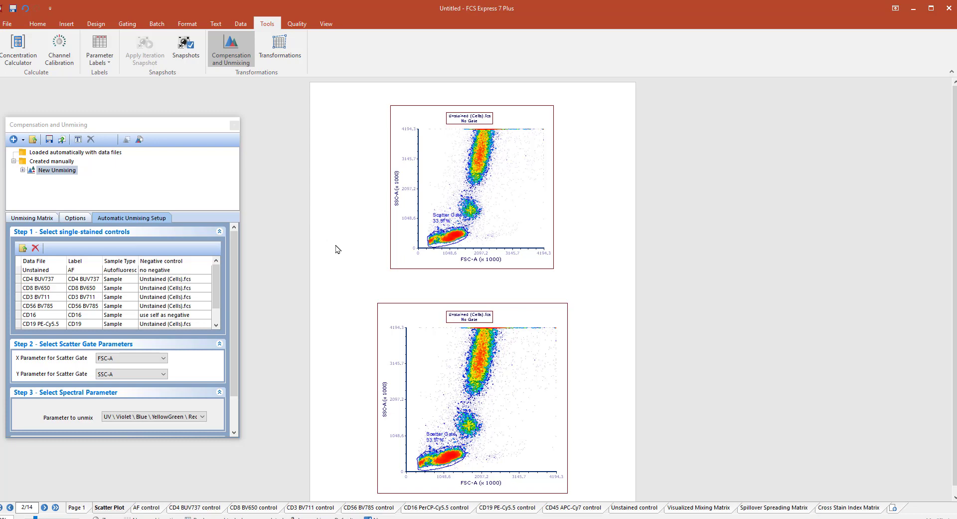
left_click(441, 248)
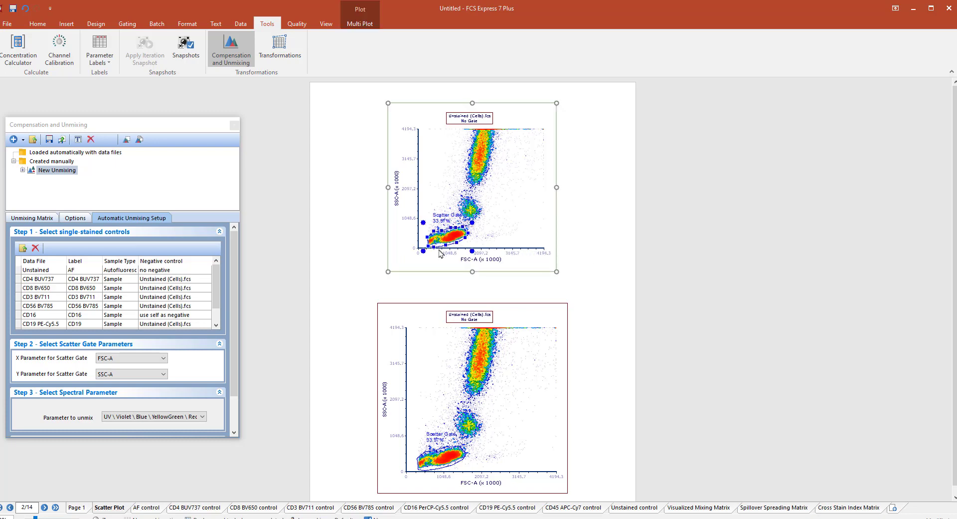
left_click_drag(421, 251, 438, 251)
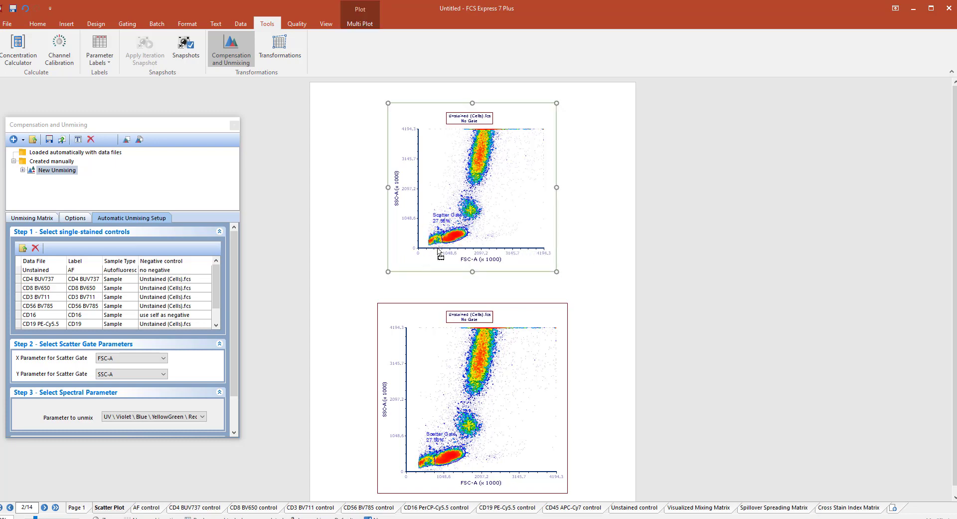
left_click(438, 248)
left_click(147, 508)
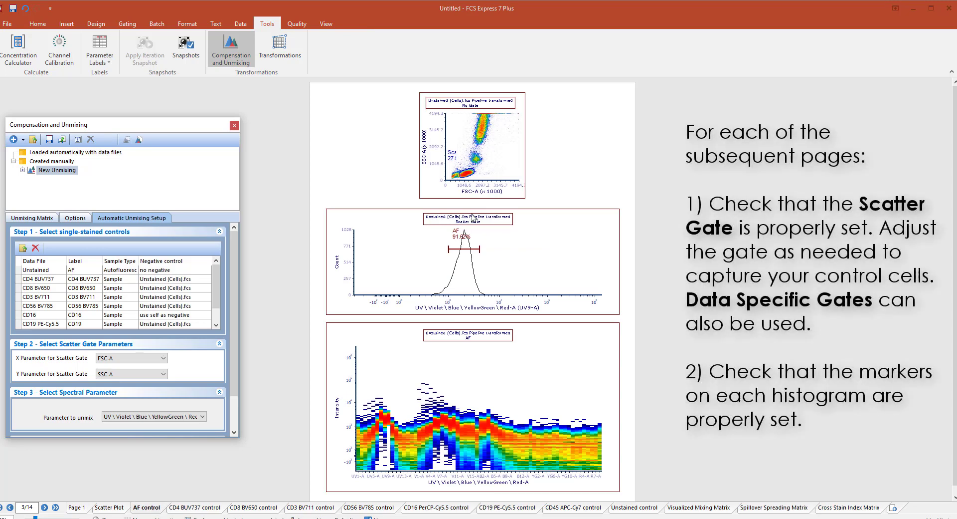
Look over the AF plots, then move through the CD4 BUV737 page to the CD8 BV650 page.
left_click(499, 162)
left_click(518, 264)
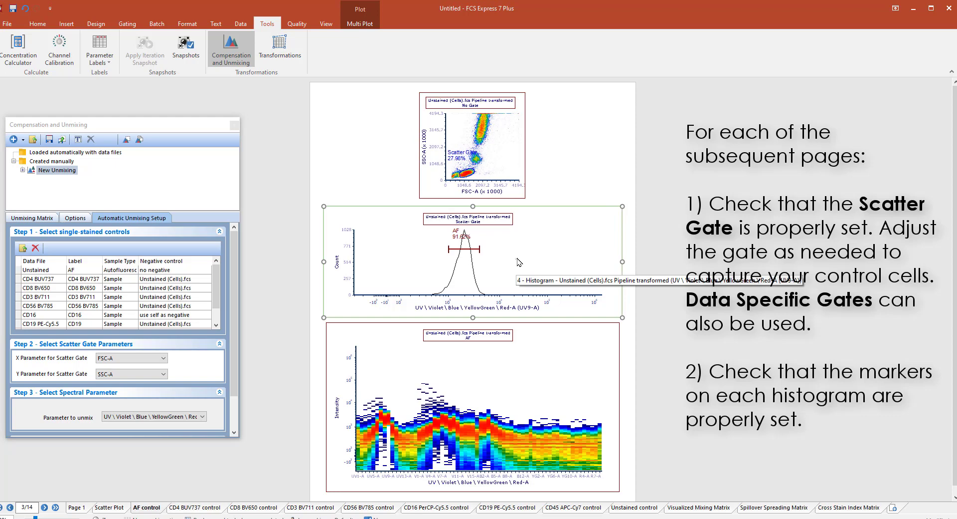
left_click(201, 504)
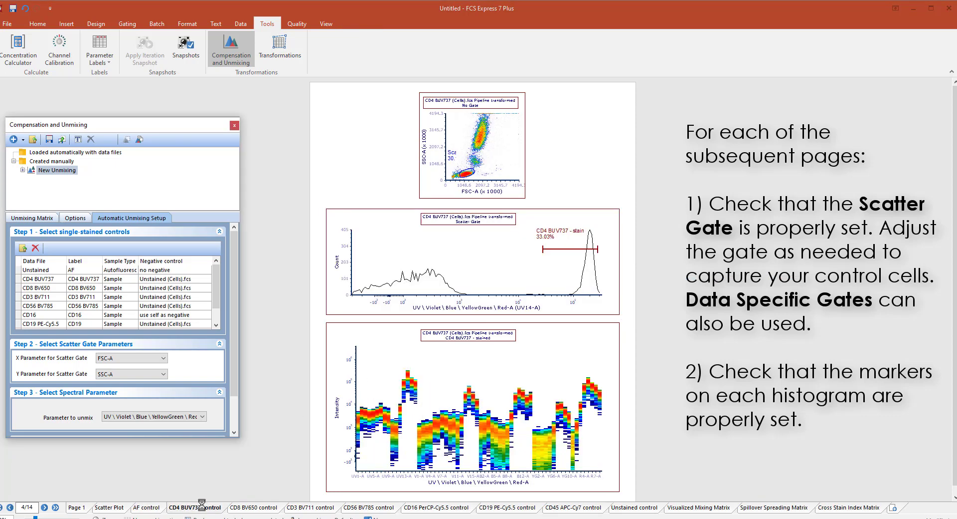
left_click(256, 506)
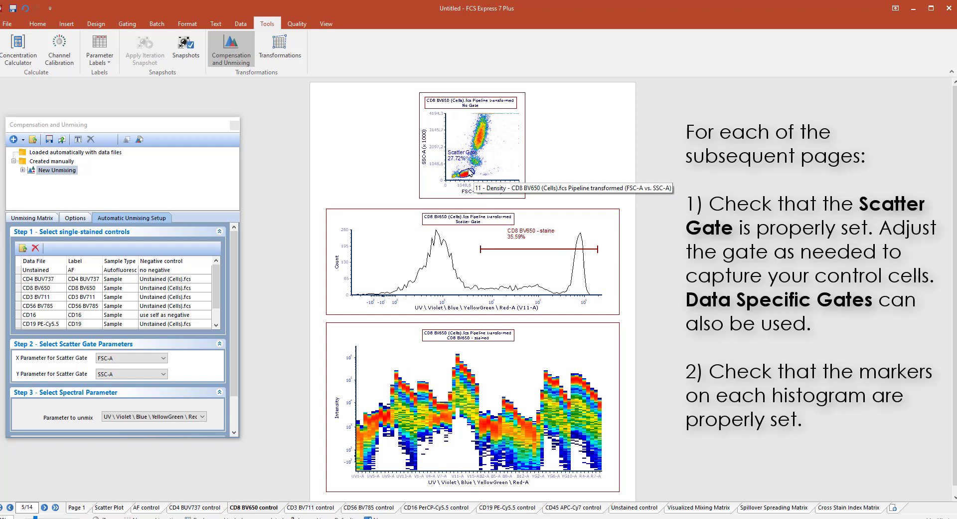
Narrow the CD8 BV650 stained histogram marker to the bright peak at 19.81%.
left_click(470, 174)
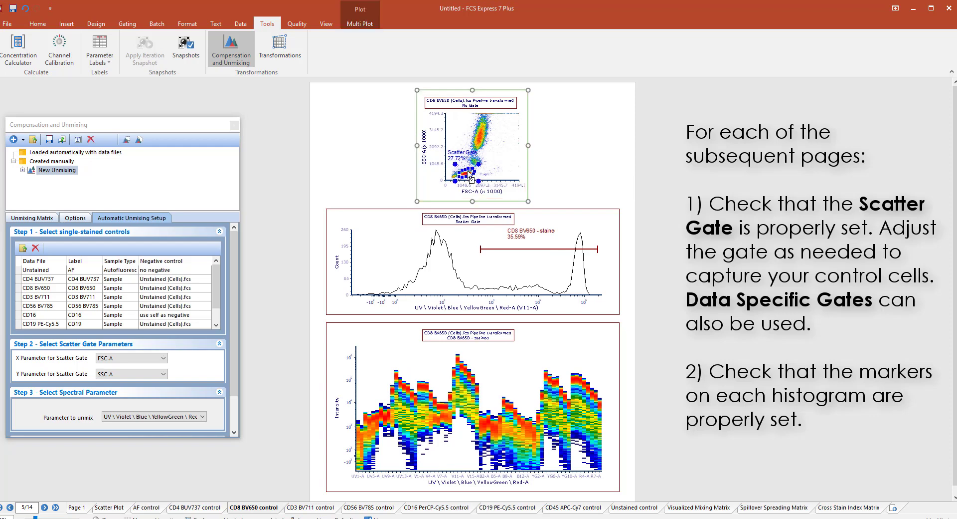
left_click(127, 24)
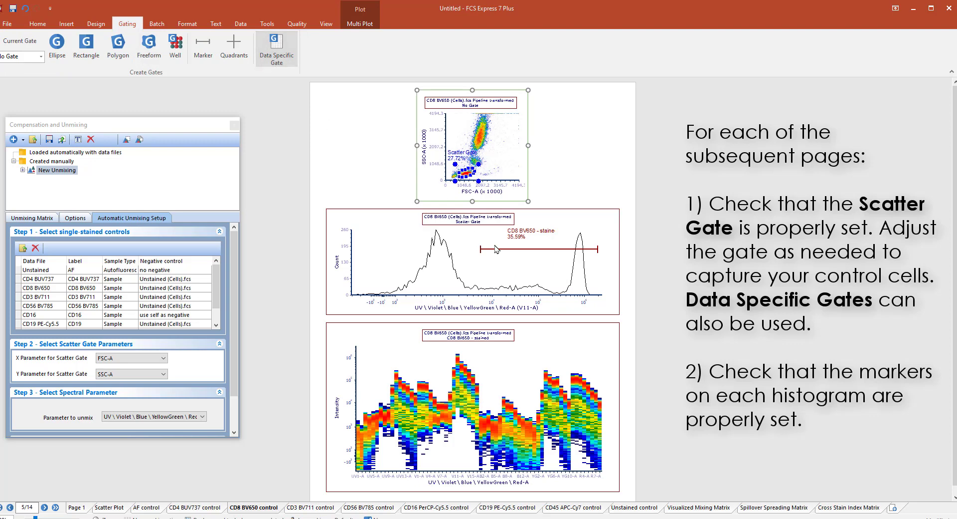
left_click(501, 270)
left_click_drag(484, 249, 565, 248)
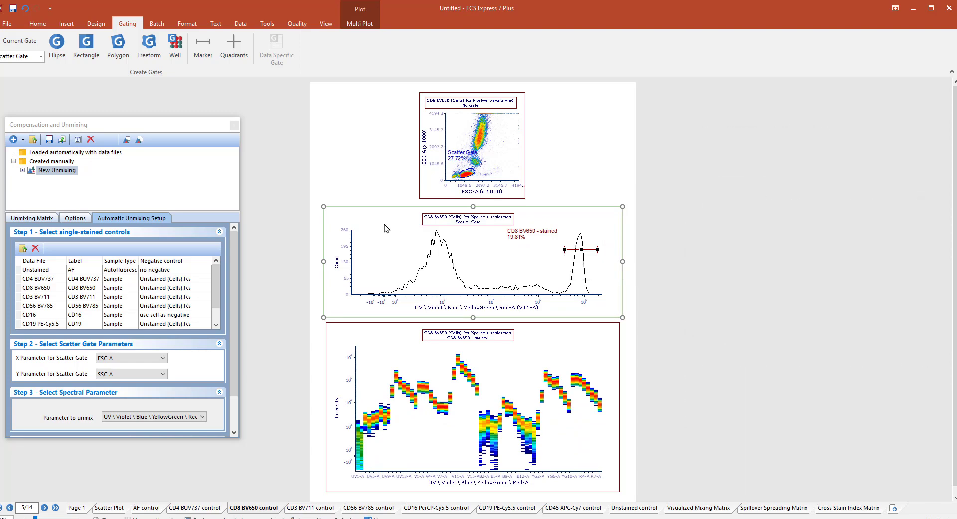
Review the unmixing, mixing, spillover and cross-stain matrices, then widen the CD8 marker to 19.64%.
left_click(31, 218)
left_click_drag(241, 213, 258, 213)
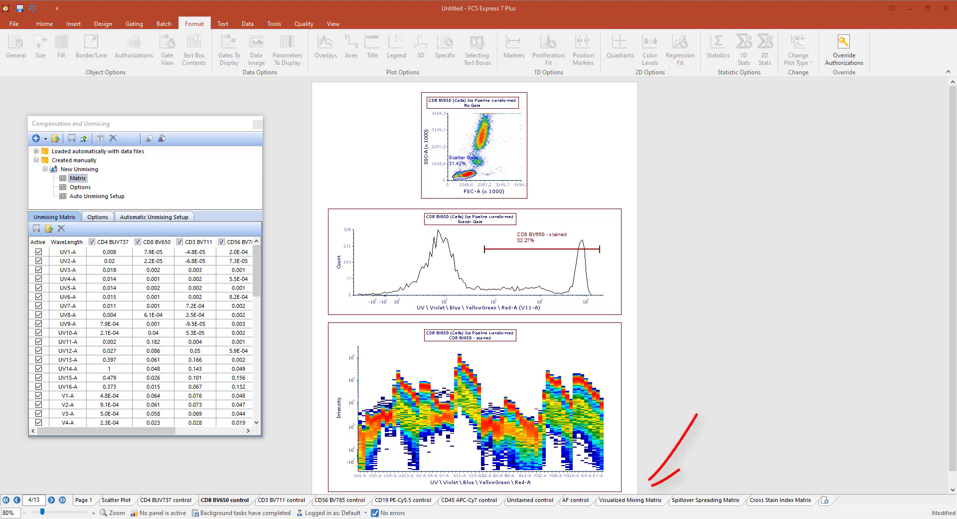
left_click(634, 500)
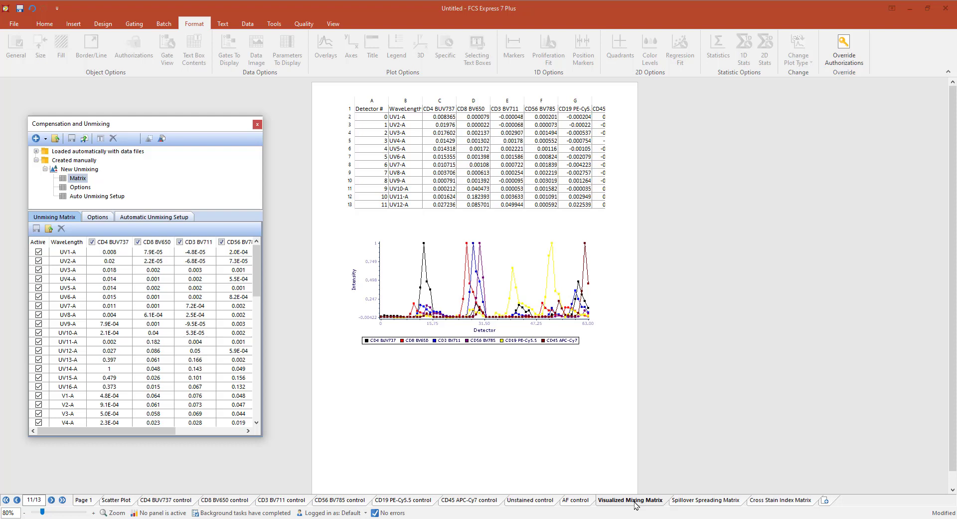
left_click(705, 500)
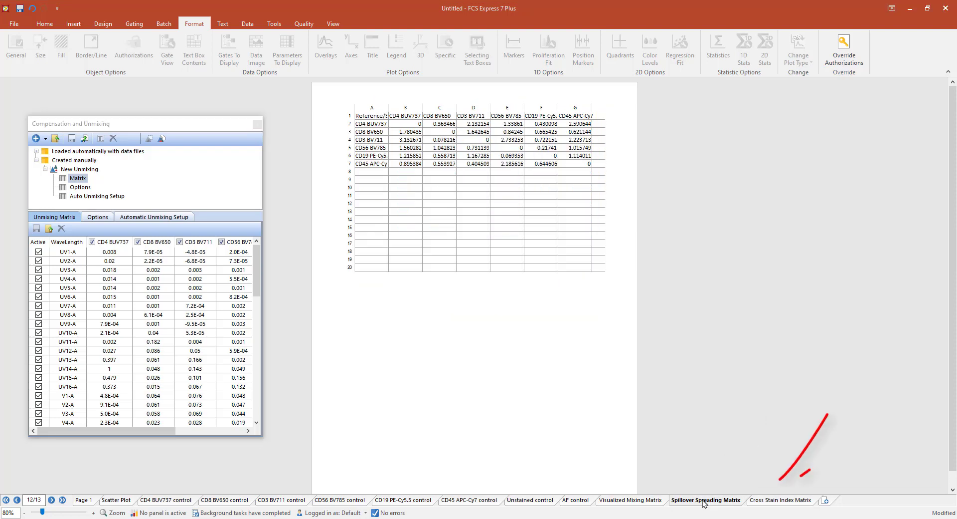
left_click(773, 500)
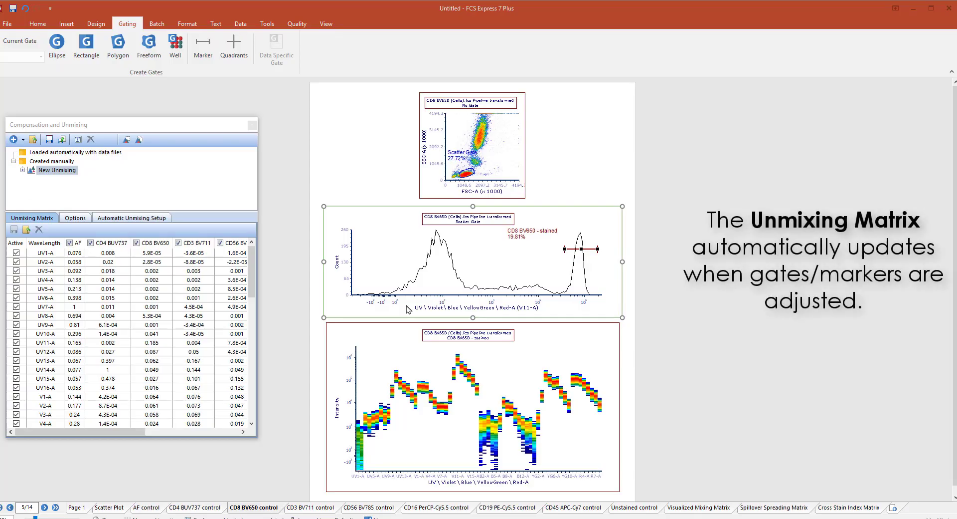
mouse_move(565, 249)
left_mouse_down()
mouse_move(458, 254)
mouse_move(567, 247)
left_mouse_up()
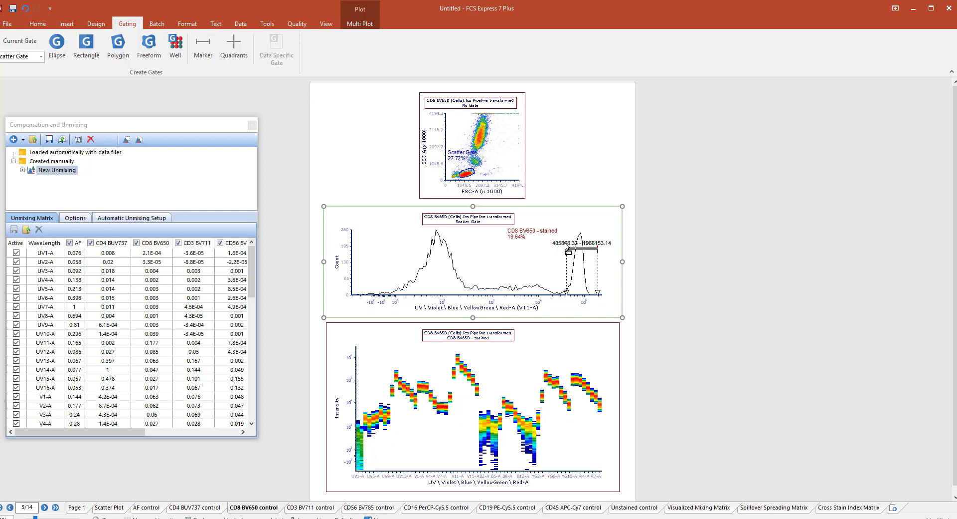
Remove the CD16 PerCP-Cy5.5 control from Step 1, leaving 13 layout pages.
left_click(116, 218)
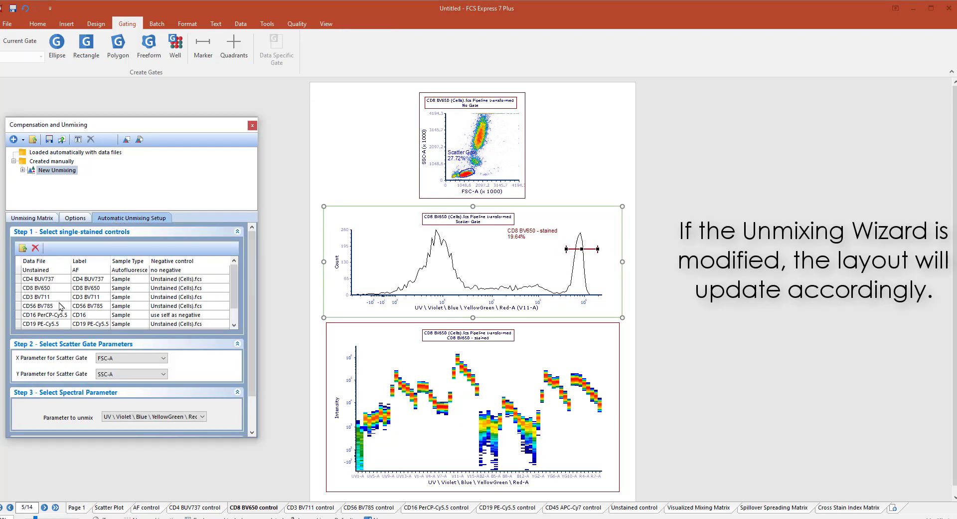
left_click(47, 315)
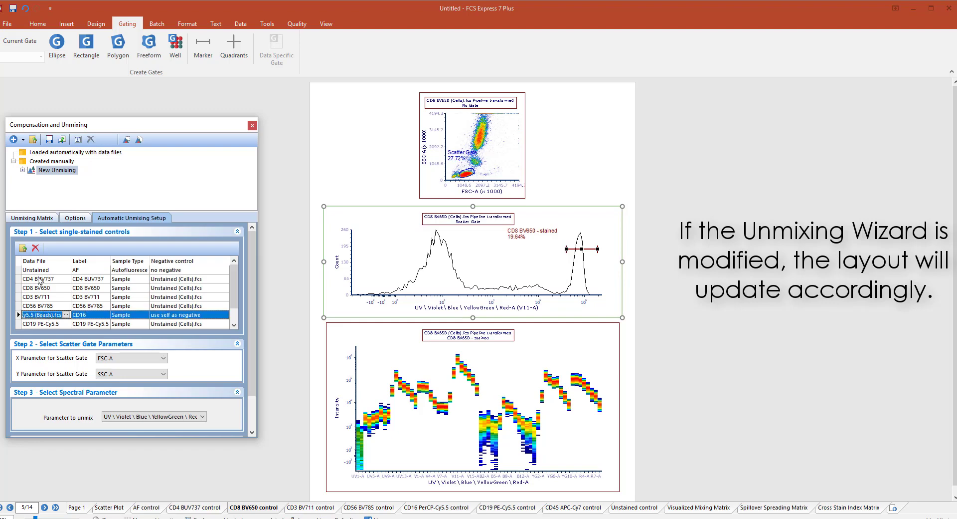
left_click(35, 248)
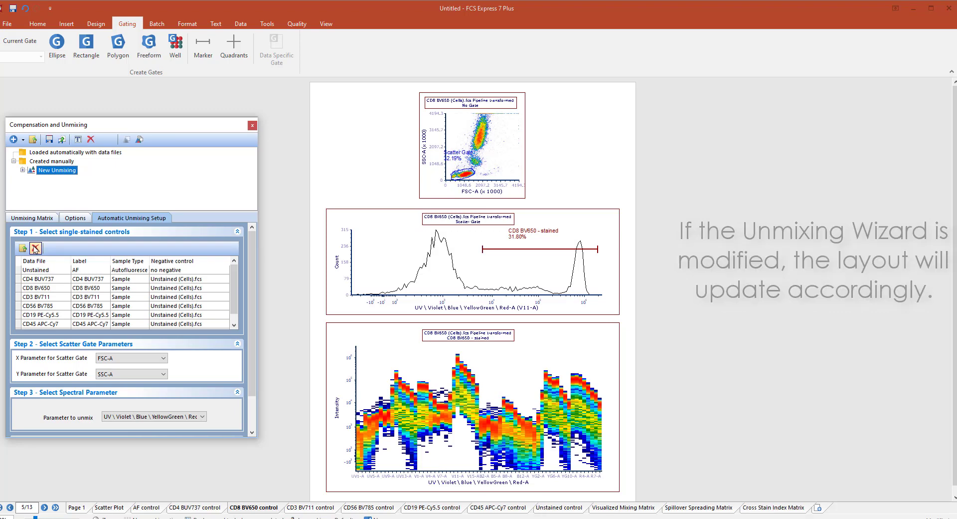
Export the unmixing matrix as 'My unmixing matrix' into the Example data for Unmixing folder.
left_click(33, 219)
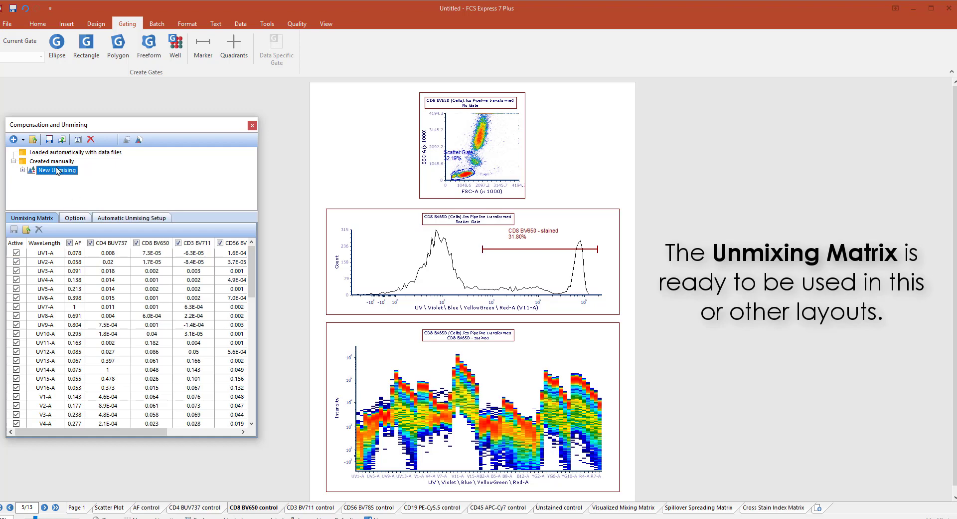
left_click(50, 140)
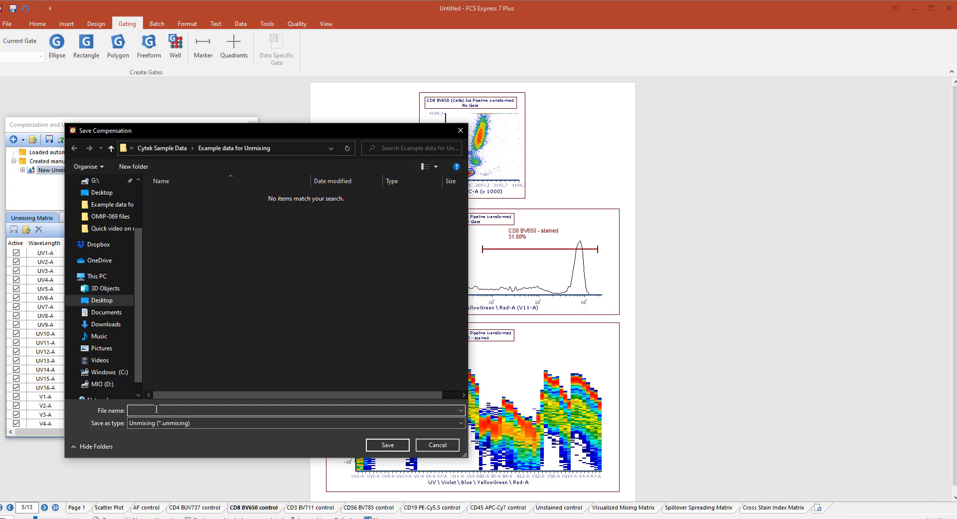
type("My unmixing matrix")
left_click(388, 445)
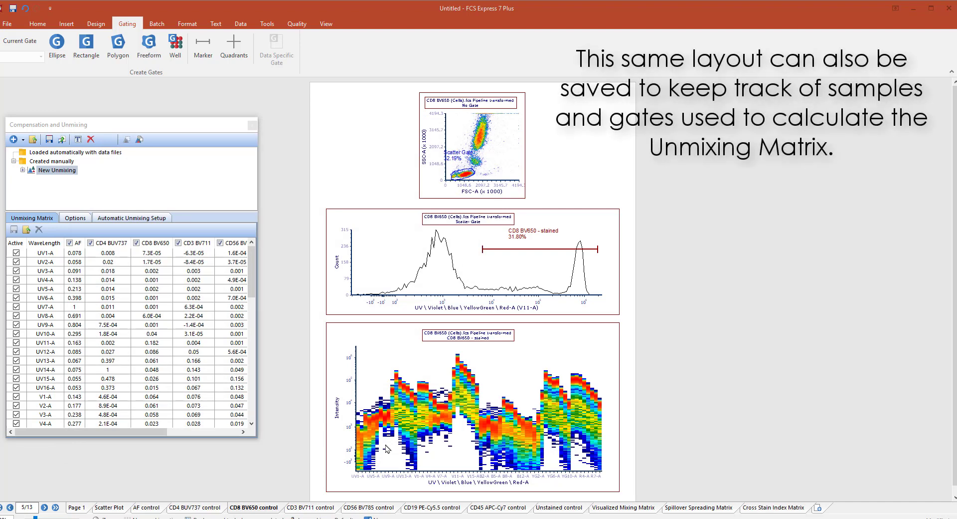
Save the layout as 'Layout to calculate the unmixing matrix'.
left_click(7, 23)
left_click(21, 46)
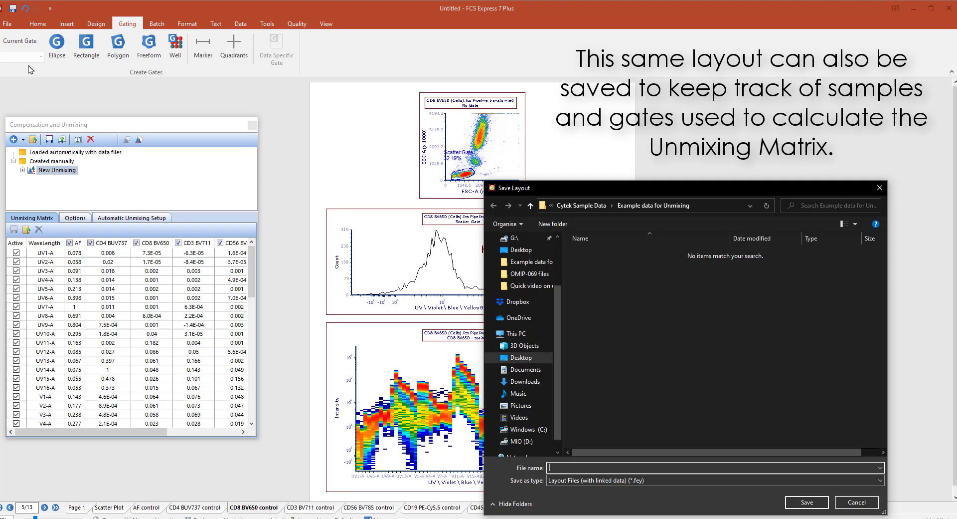
type("Layout to calculate the unmixing matrix")
left_click(800, 502)
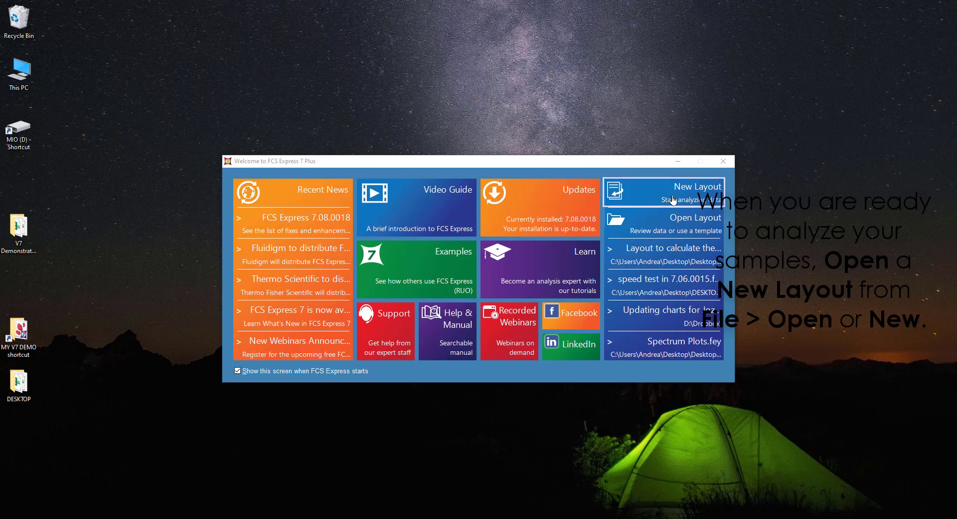
In a new blank layout, import My unmixing matrix.unmixing and expand its group in the navigator.
left_click(673, 199)
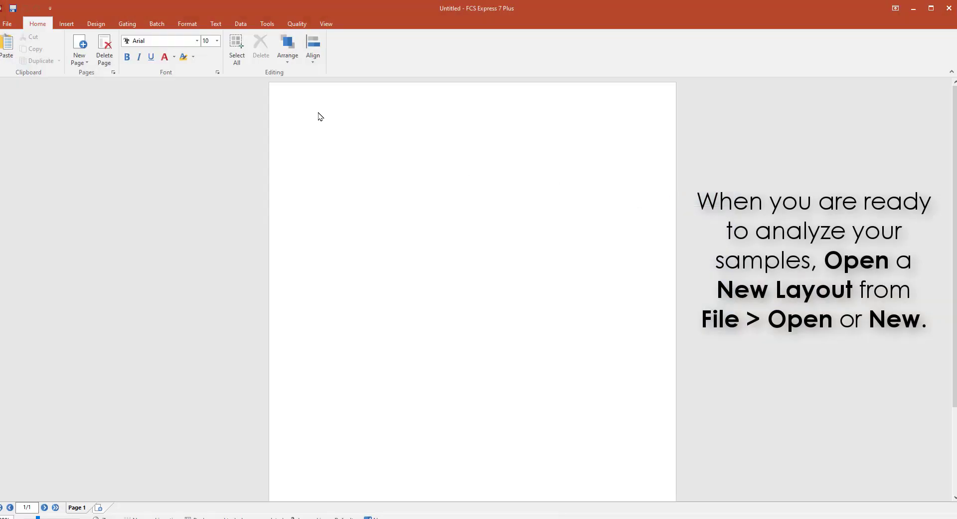
left_click(267, 24)
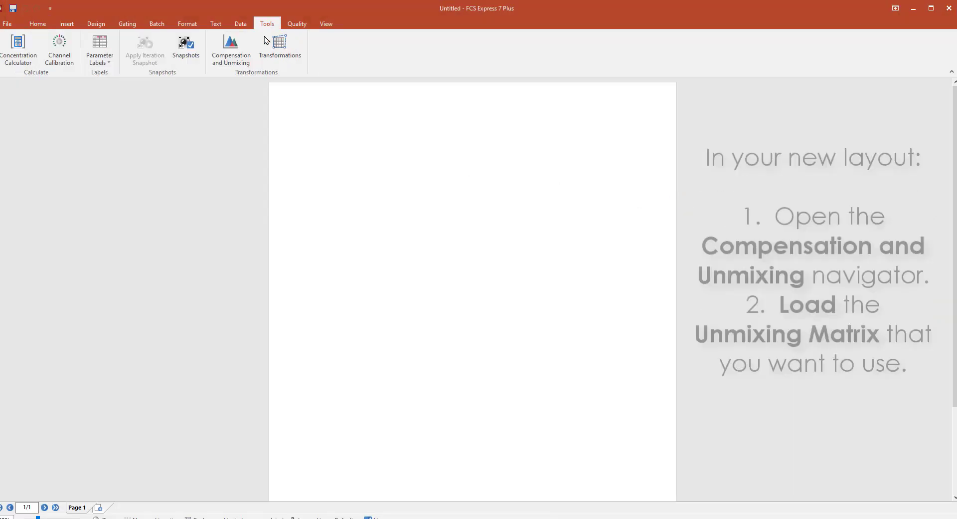
left_click(235, 52)
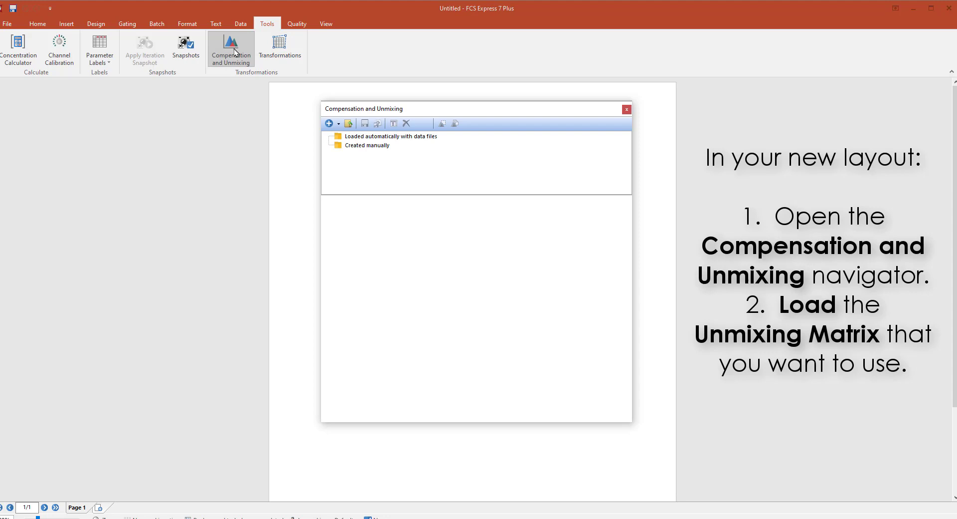
left_click(348, 123)
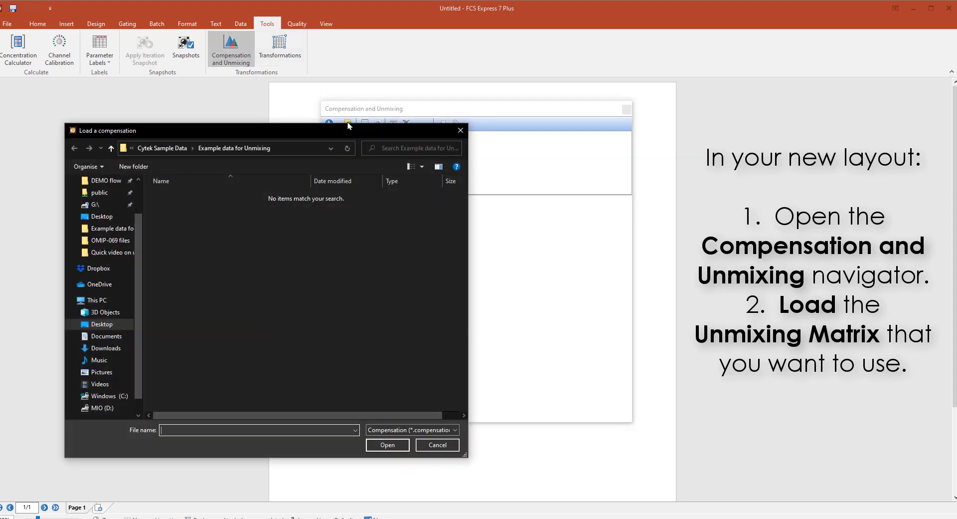
left_click(413, 429)
left_click(394, 459)
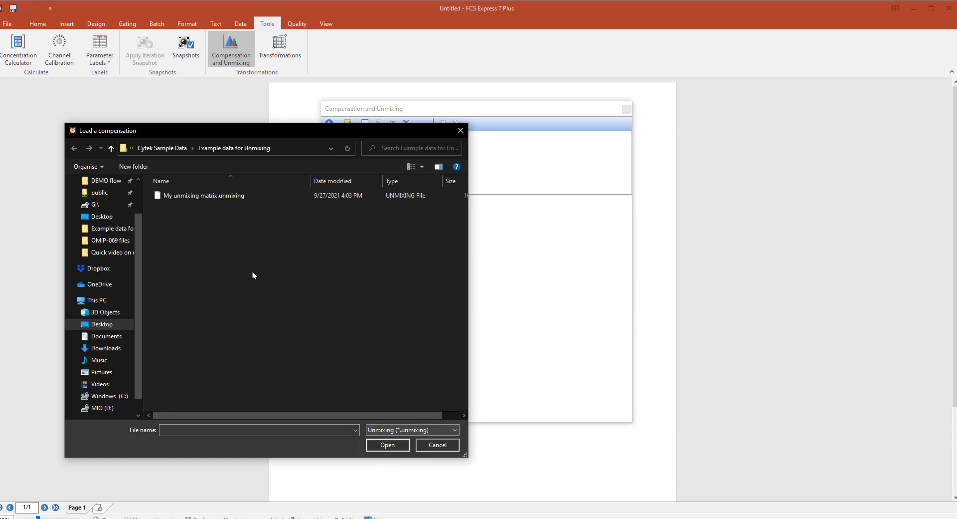
left_click(199, 195)
left_click(388, 444)
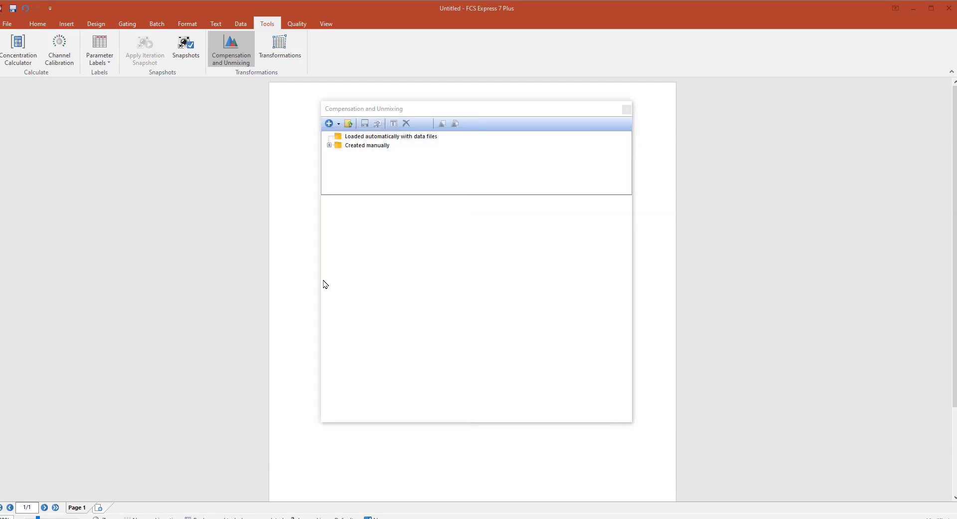
left_click(330, 145)
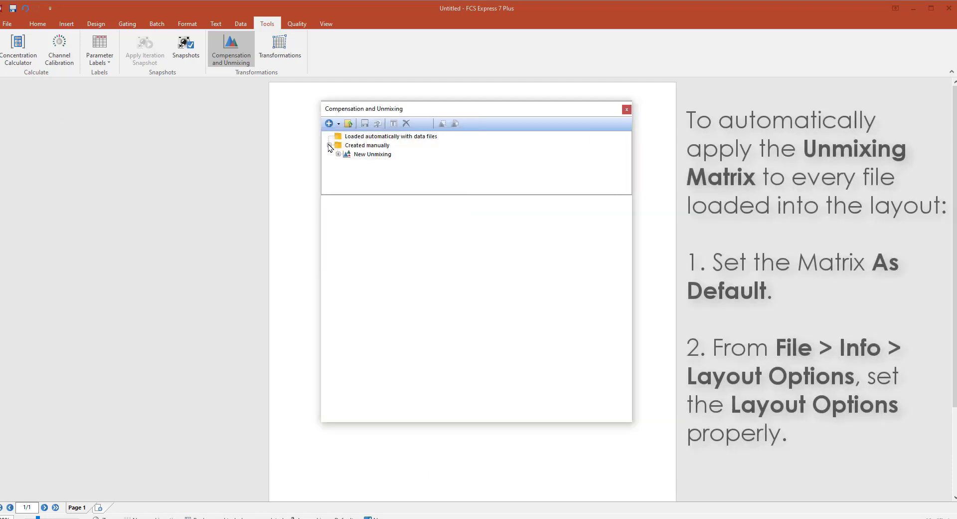
Set New Unmixing as the default matrix, check the Layout Options compensation setting unchanged, and dock its navigator left.
right_click(366, 155)
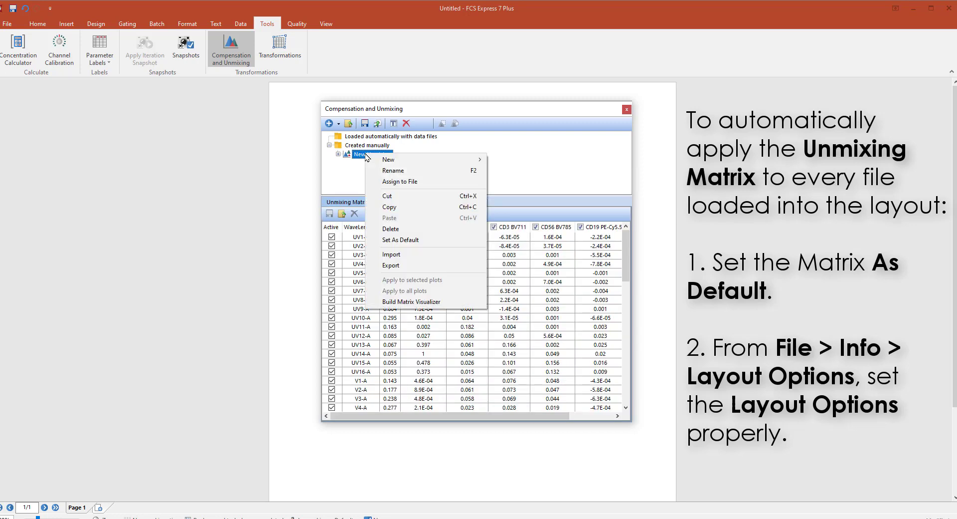
left_click(394, 240)
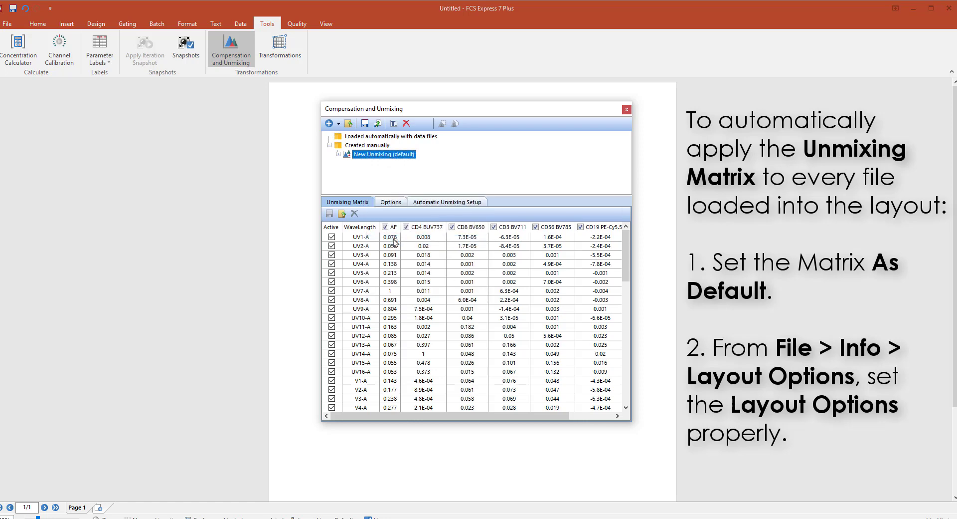
left_click(8, 23)
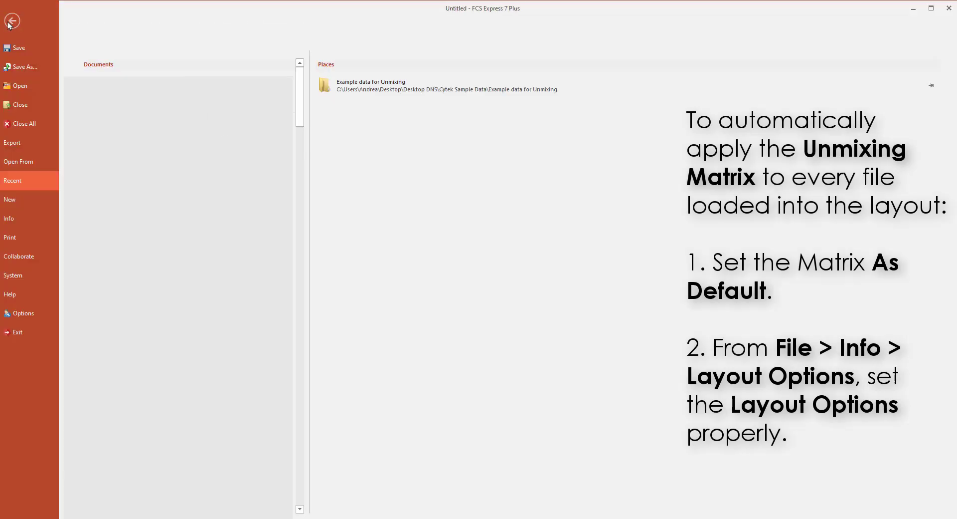
left_click(25, 219)
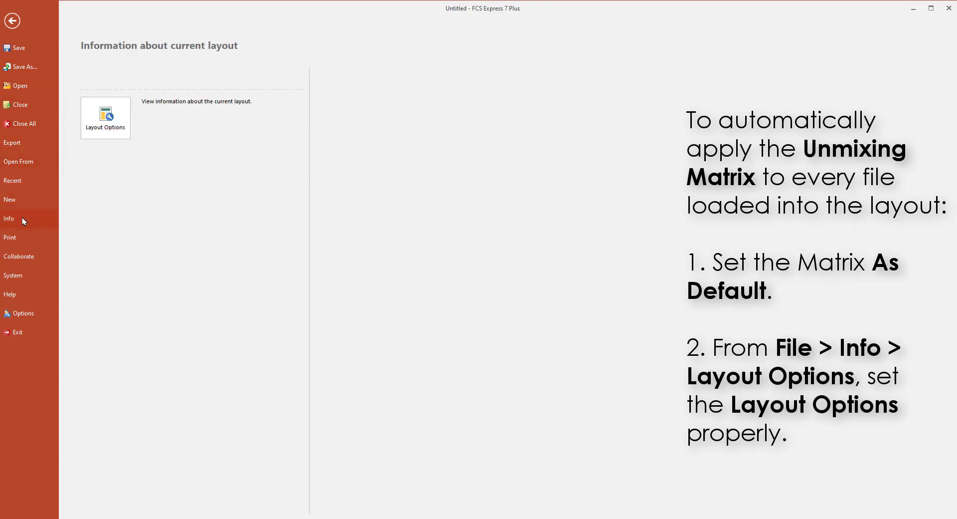
left_click(104, 117)
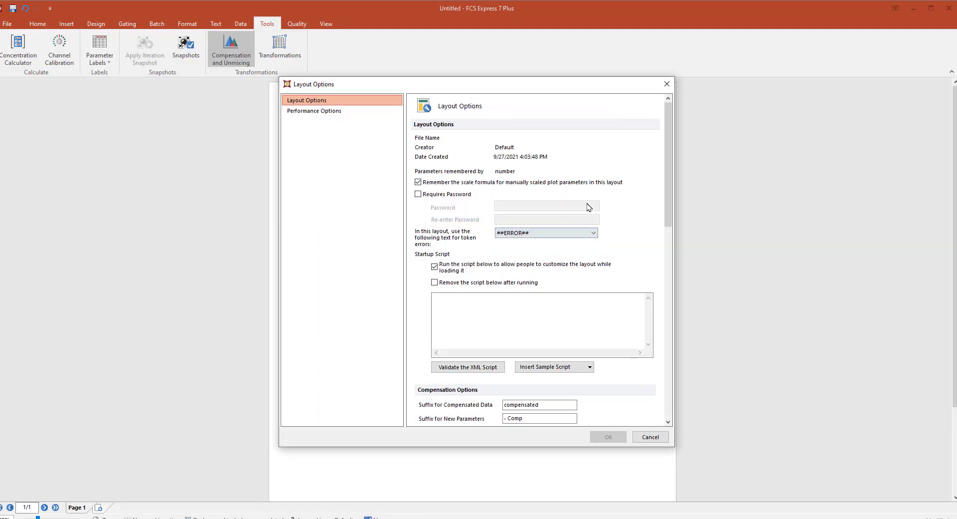
left_click_drag(669, 166, 667, 305)
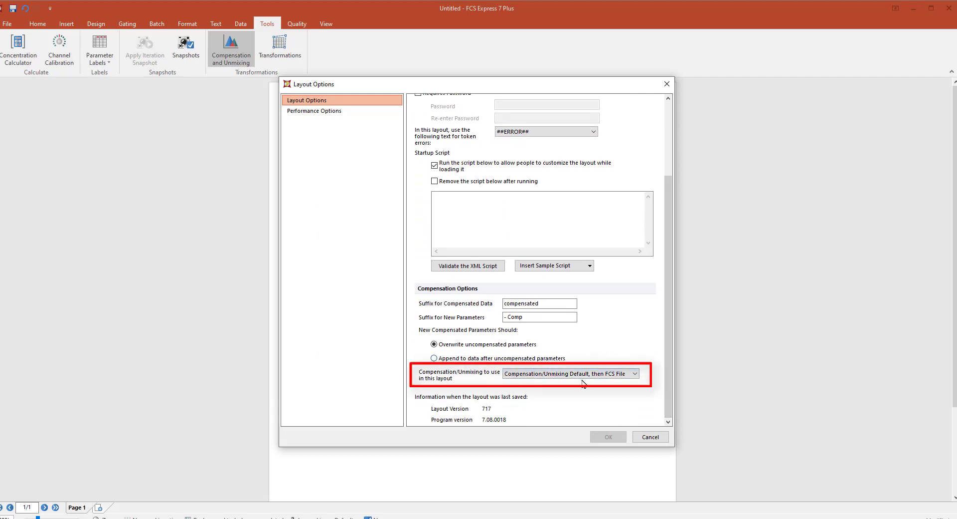
left_click(652, 437)
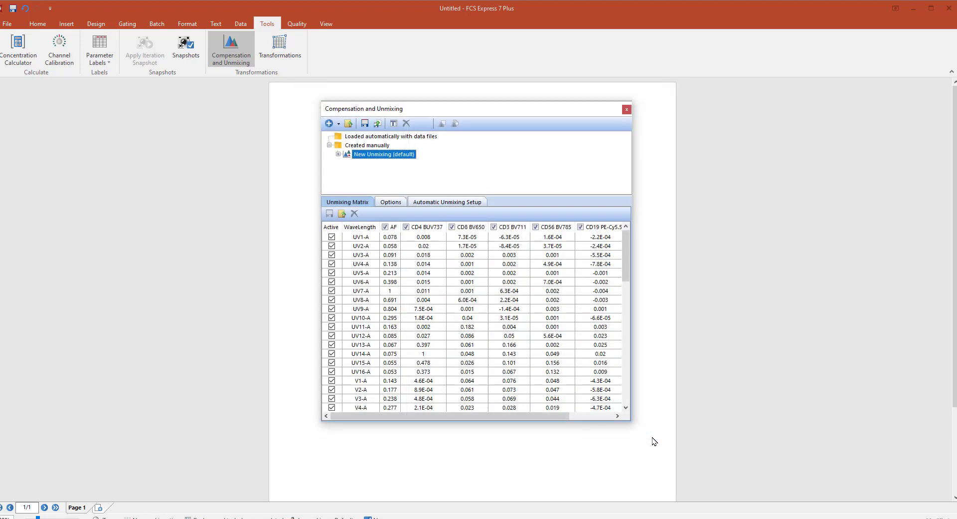
left_click_drag(557, 110, 269, 135)
left_click_drag(351, 152, 243, 155)
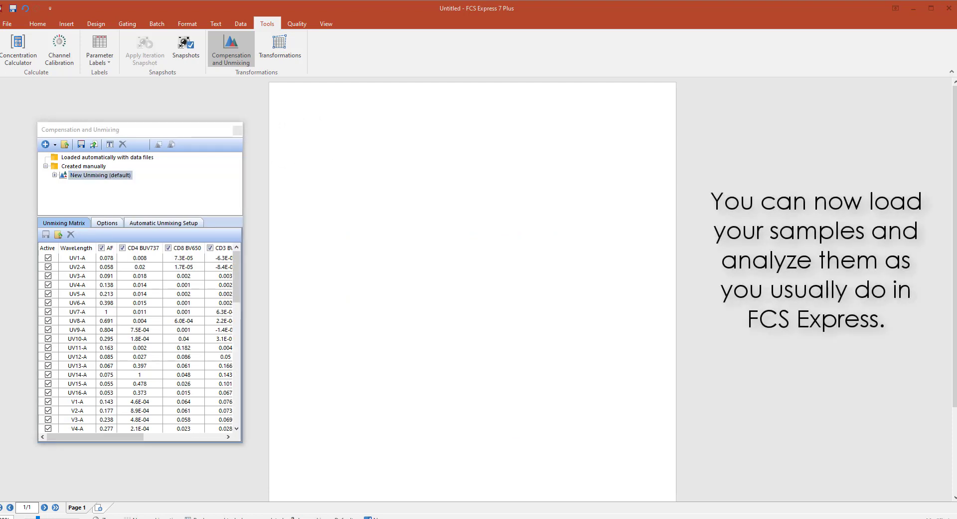
Add the CD3 BV711 (Cells).fcs sample file to the Data List.
left_click(241, 24)
left_click(272, 50)
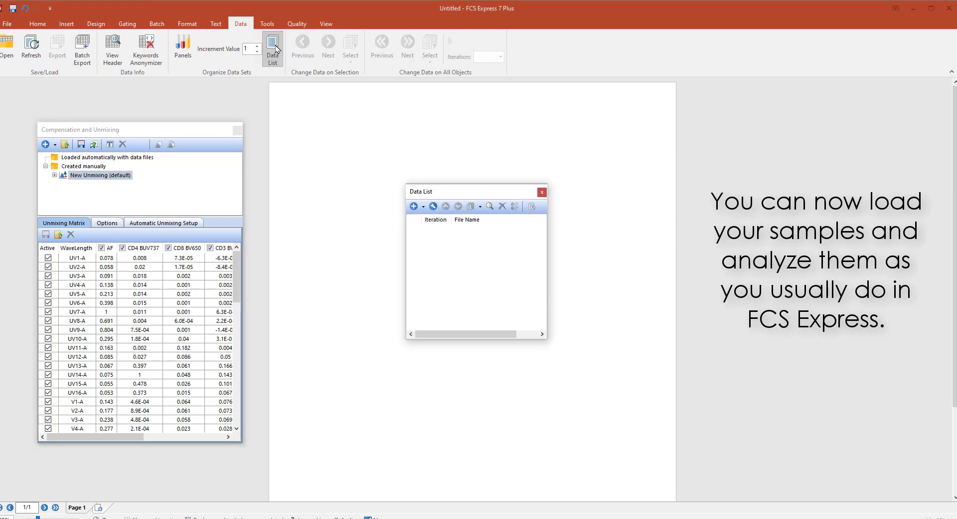
left_click(423, 206)
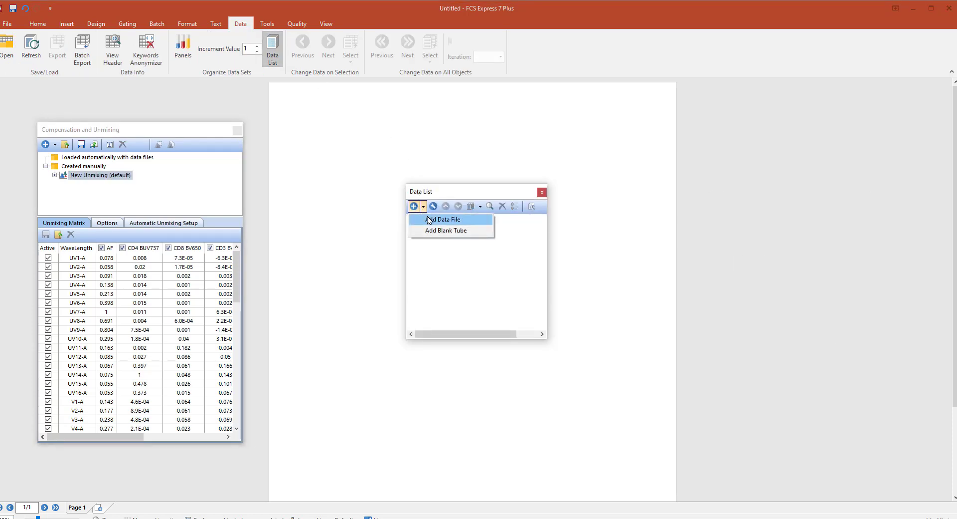
left_click(429, 220)
left_click(616, 253)
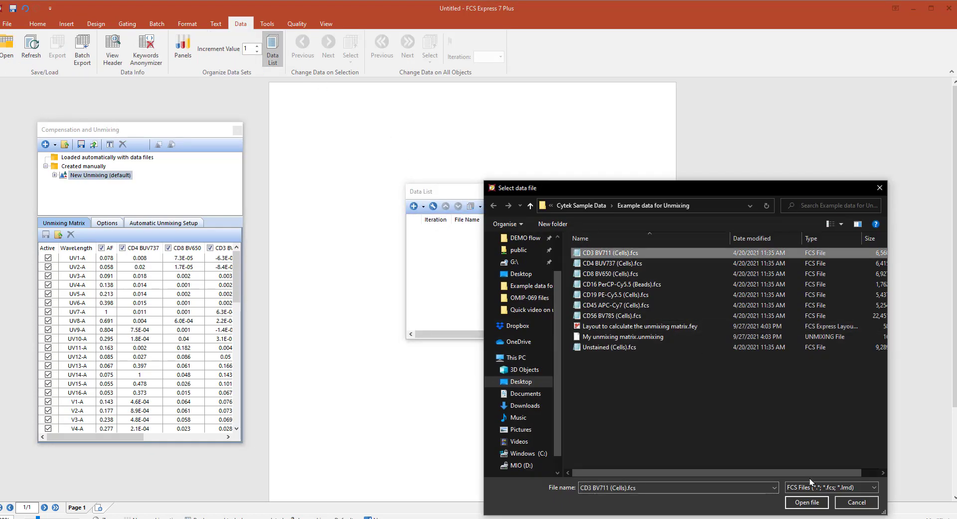
left_click(807, 501)
Place the sample on the page as a density plot and close the Data List.
left_click_drag(465, 235, 293, 142)
left_click(519, 382)
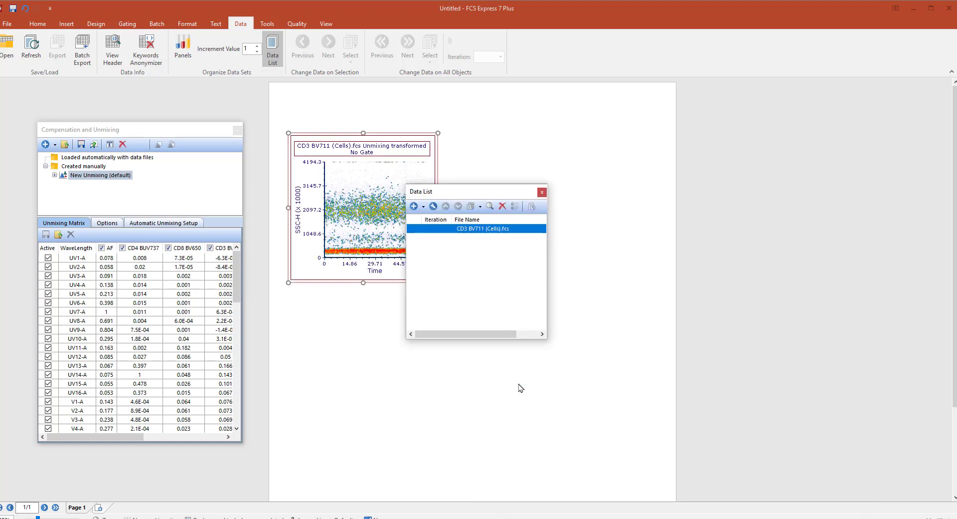
left_click(542, 192)
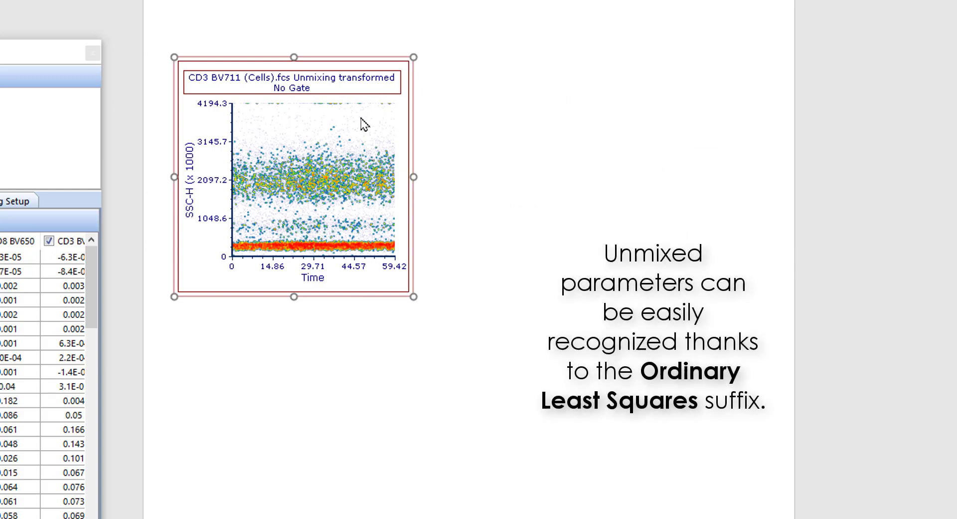
From the x-axis parameter list, open the widened New Unmixing Options showing the Ordinary Least Squares parameter suffix.
left_click(314, 279)
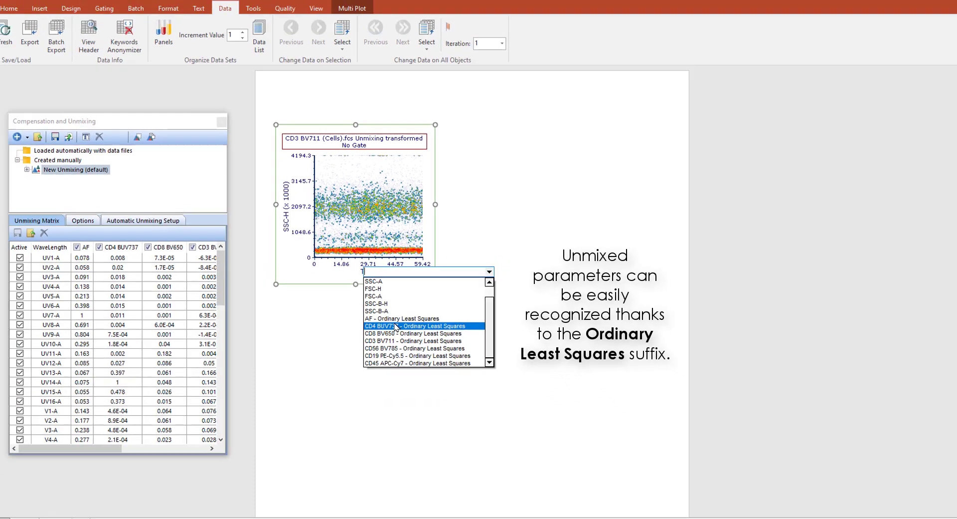
scroll(439, 369, "down", 1)
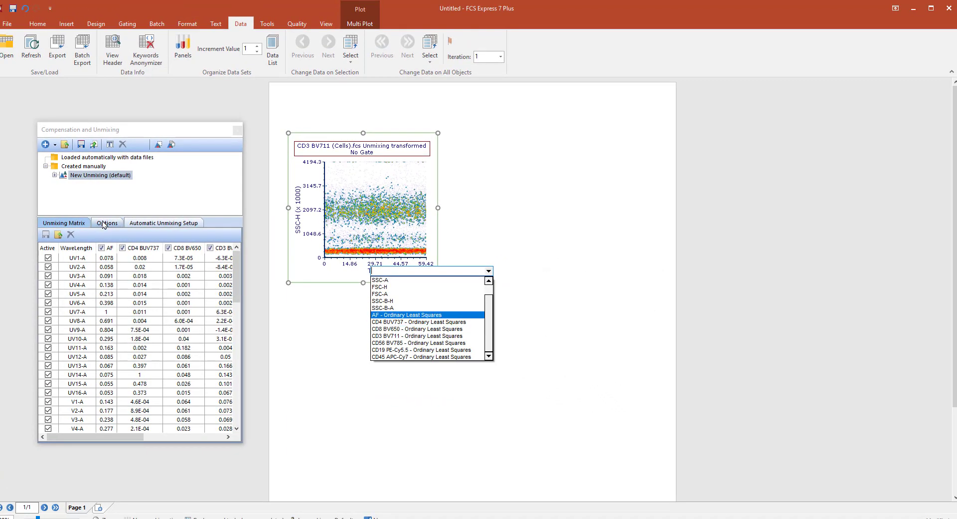
left_click(105, 225)
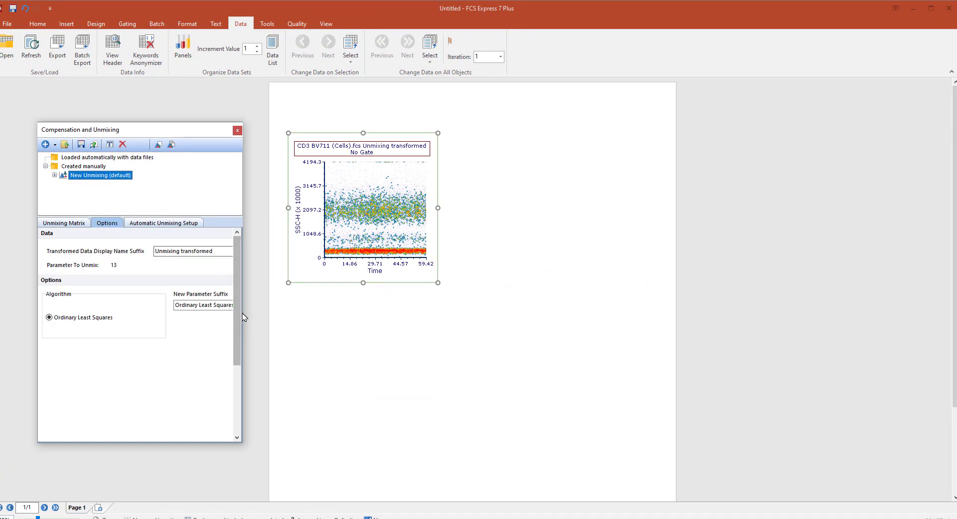
left_click_drag(243, 312, 303, 312)
left_click_drag(245, 305, 171, 305)
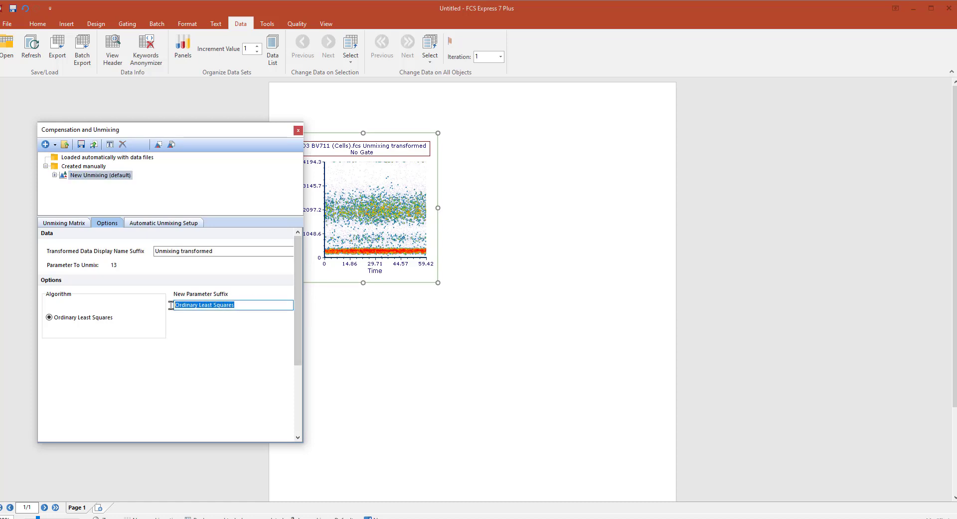